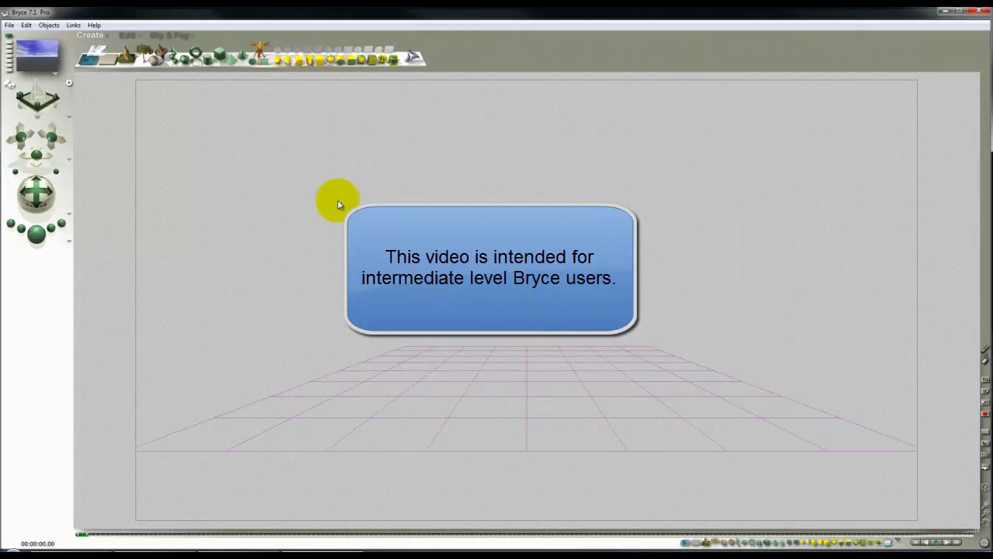
Create a sphere at the centre of the ground grid and enlarge it uniformly to cover most of the grid's width.
click(186, 61)
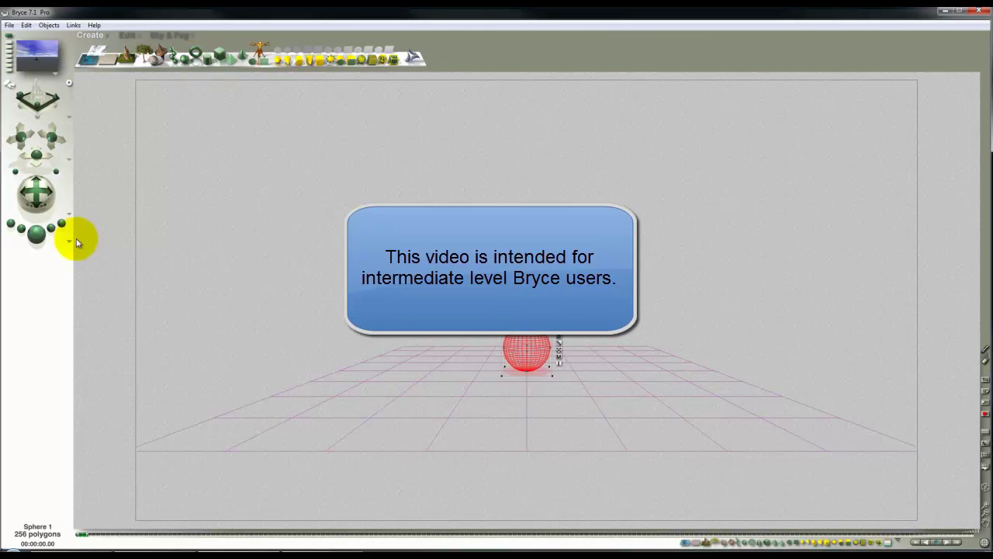
drag(49, 137, 62, 142)
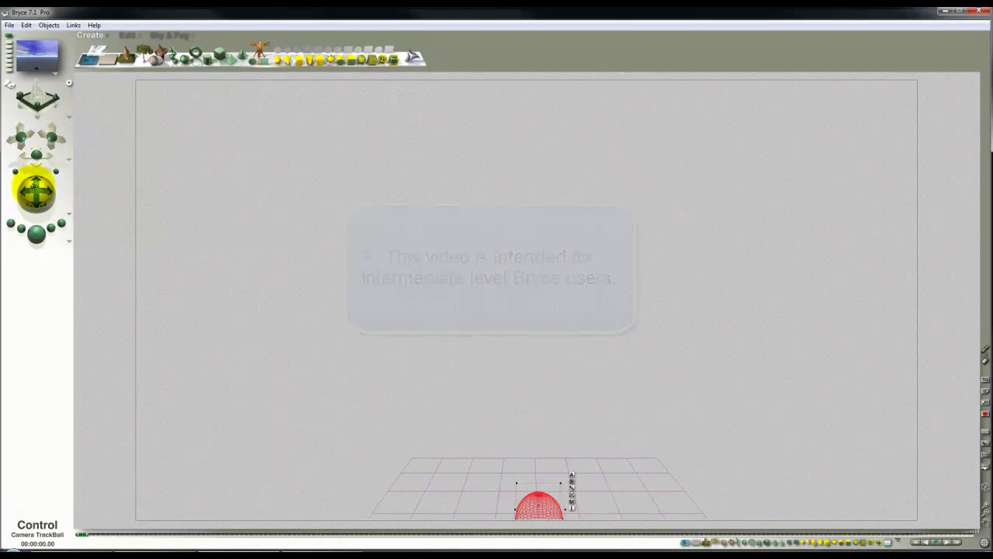
drag(37, 194, 38, 190)
drag(37, 155, 49, 140)
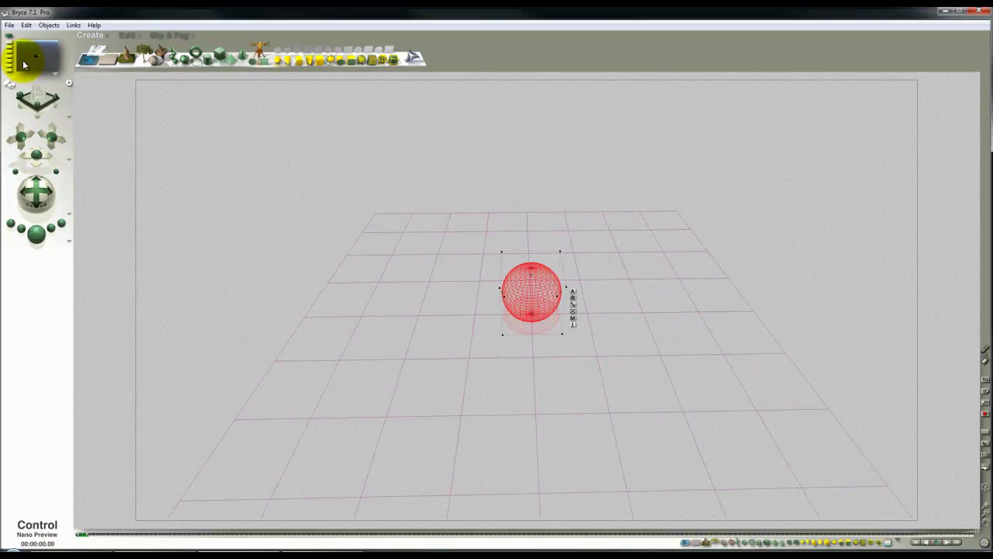
click(125, 35)
drag(125, 62, 124, 60)
click(911, 276)
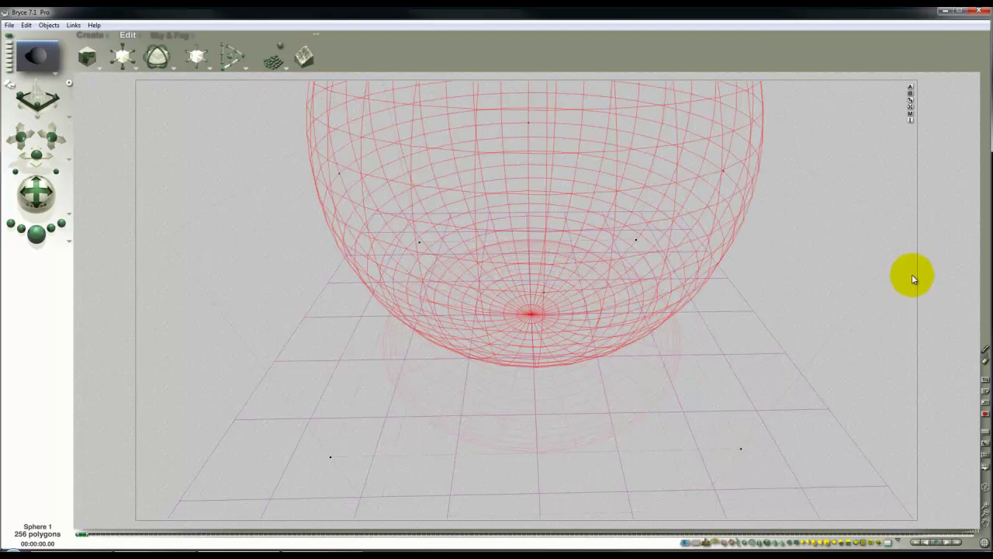
Flatten the enlarged sphere vertically into a wide, shallow ellipsoid, keeping its horizontal extent.
key(3)
drag(528, 147, 455, 194)
key(1)
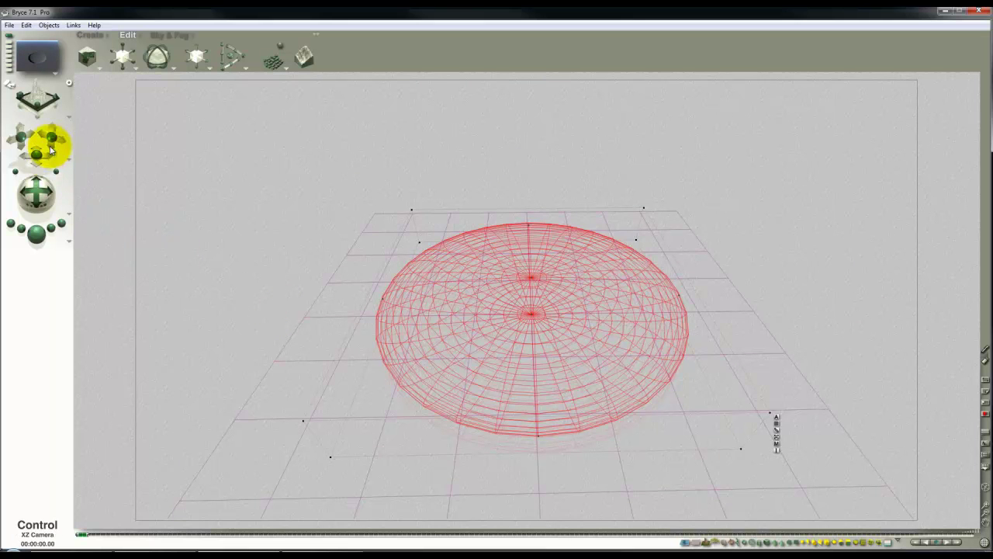
drag(44, 140, 33, 194)
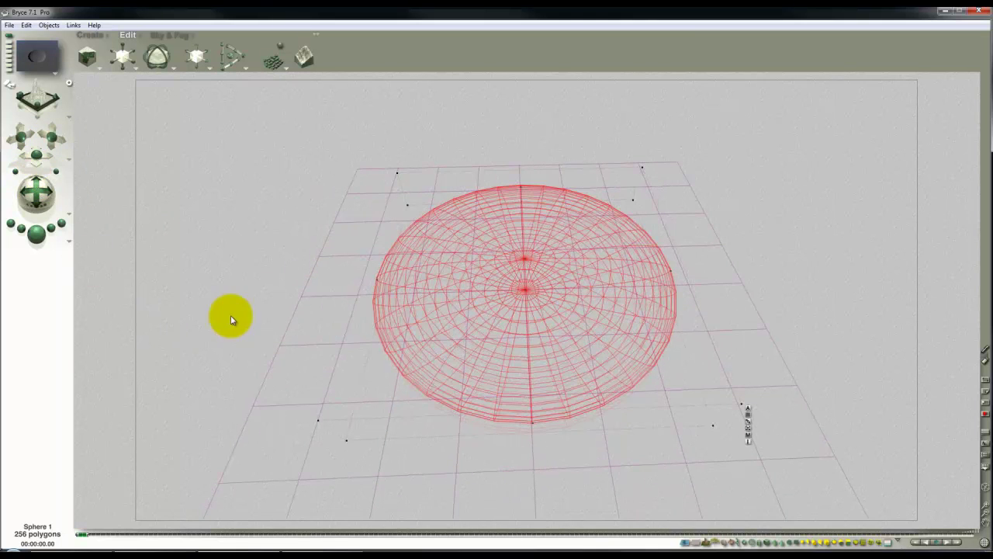
Open the sphere's material, assign texture A to the diffuse colour, and load basic gradient bar from the Basic texture category.
click(747, 437)
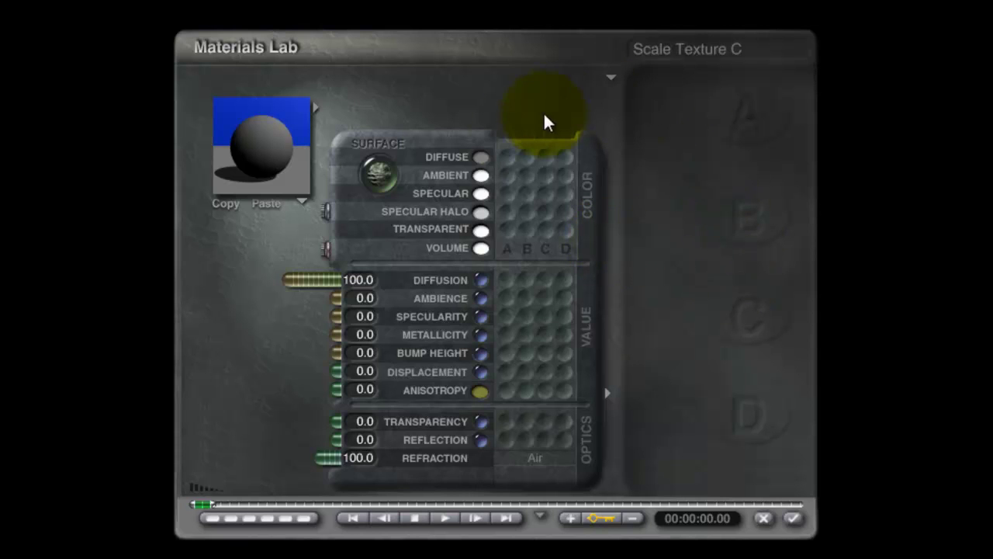
click(509, 160)
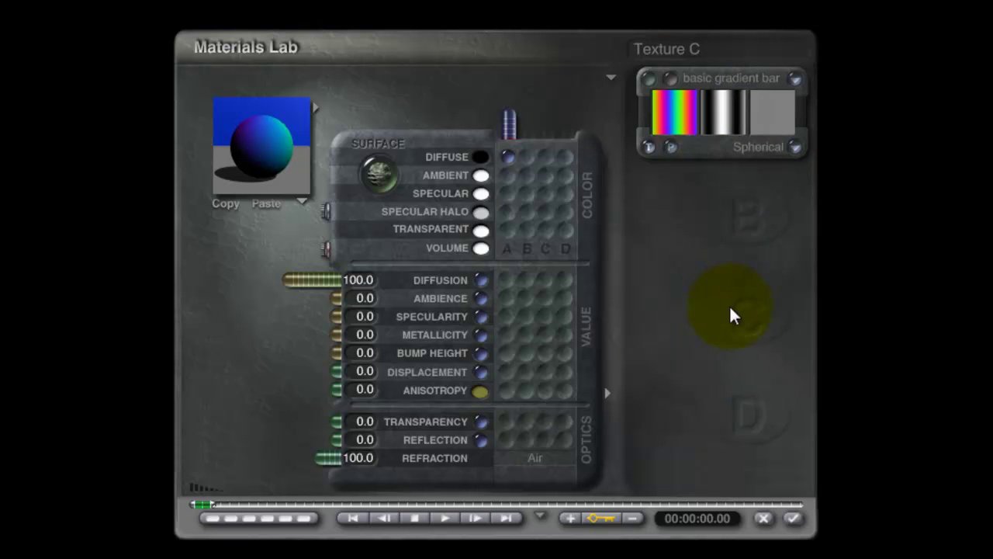
click(729, 80)
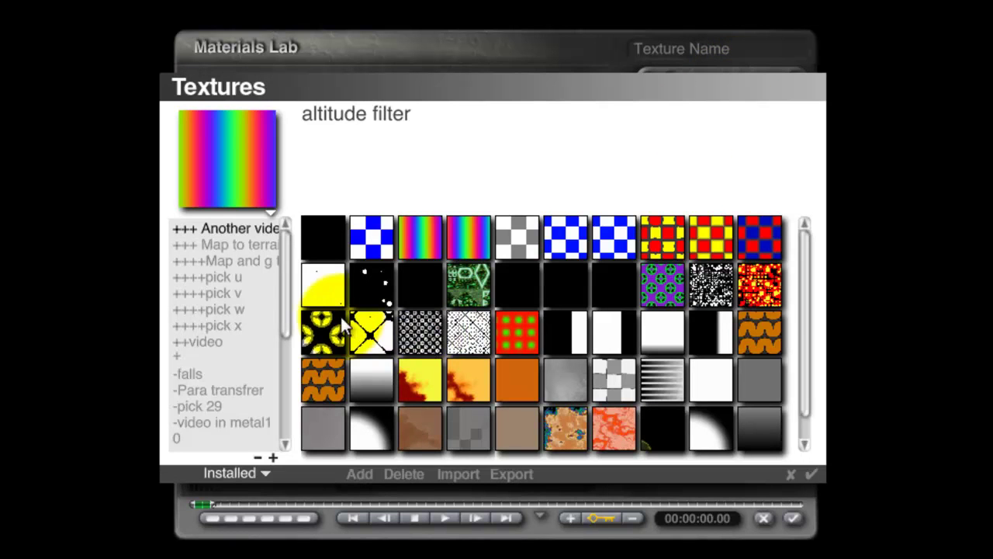
drag(280, 282, 282, 364)
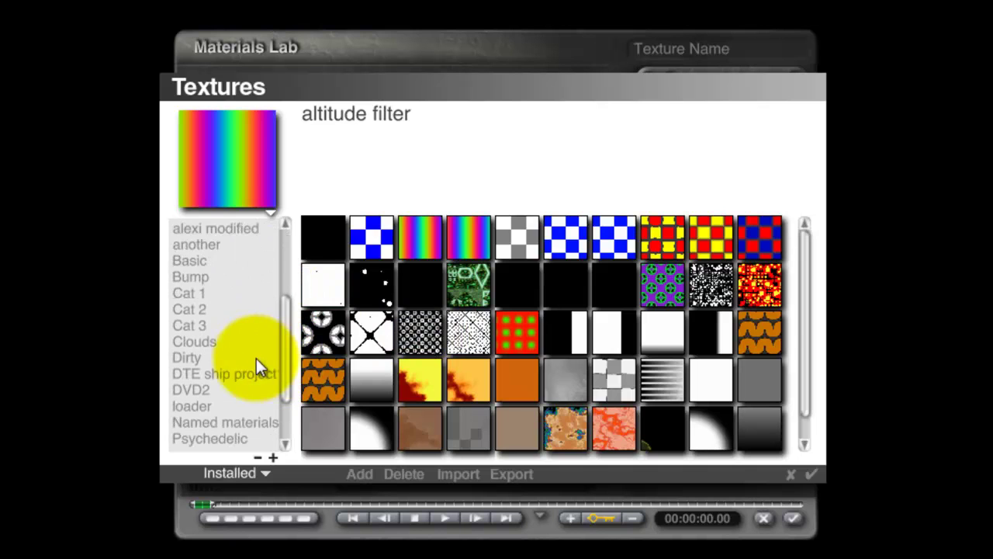
click(202, 264)
click(427, 242)
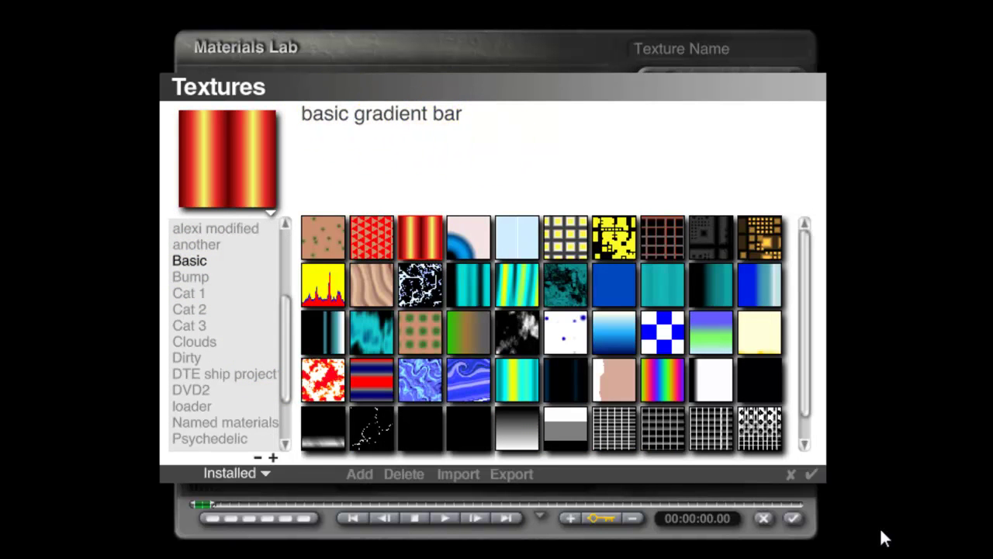
click(815, 474)
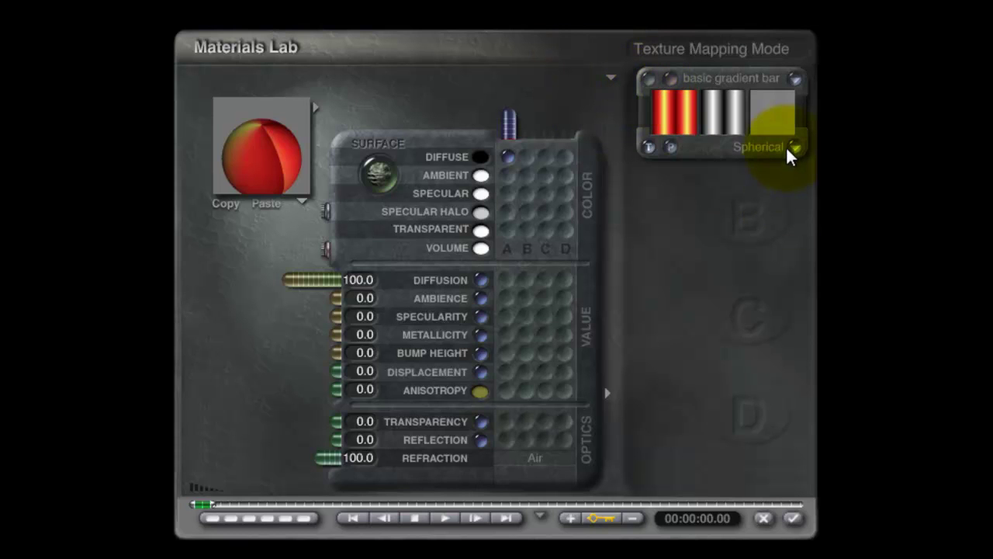
Set the scale of texture A to 20% on X, Y and Z.
click(650, 84)
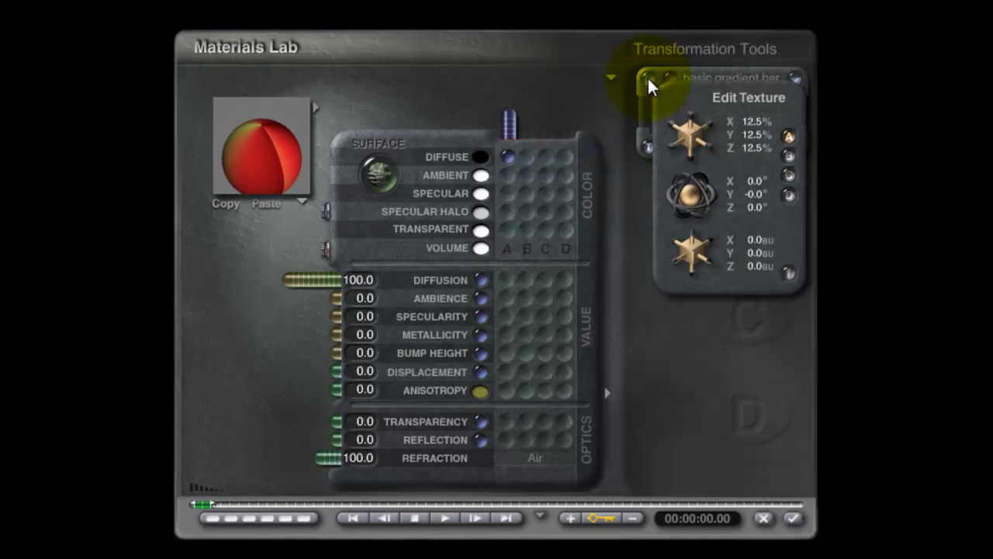
click(755, 123)
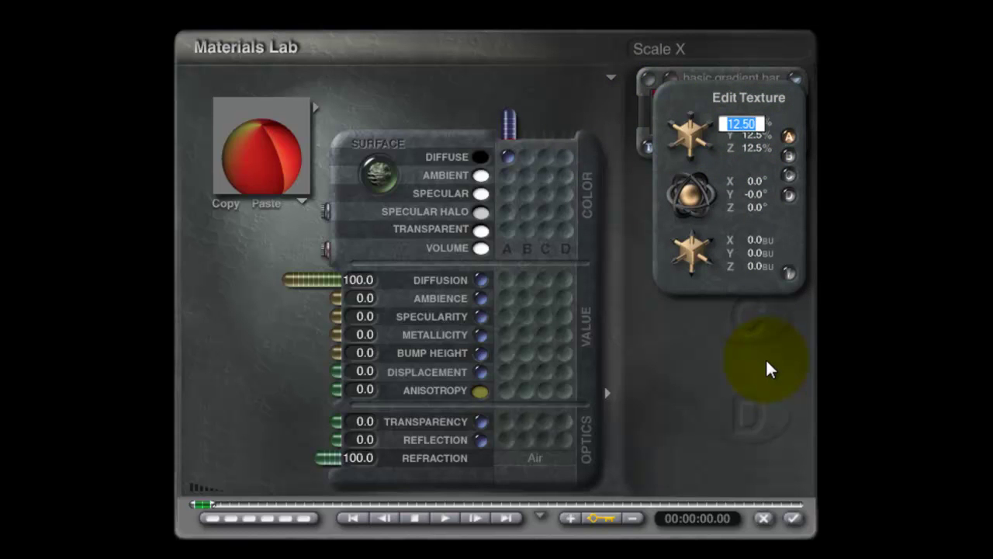
text(20)
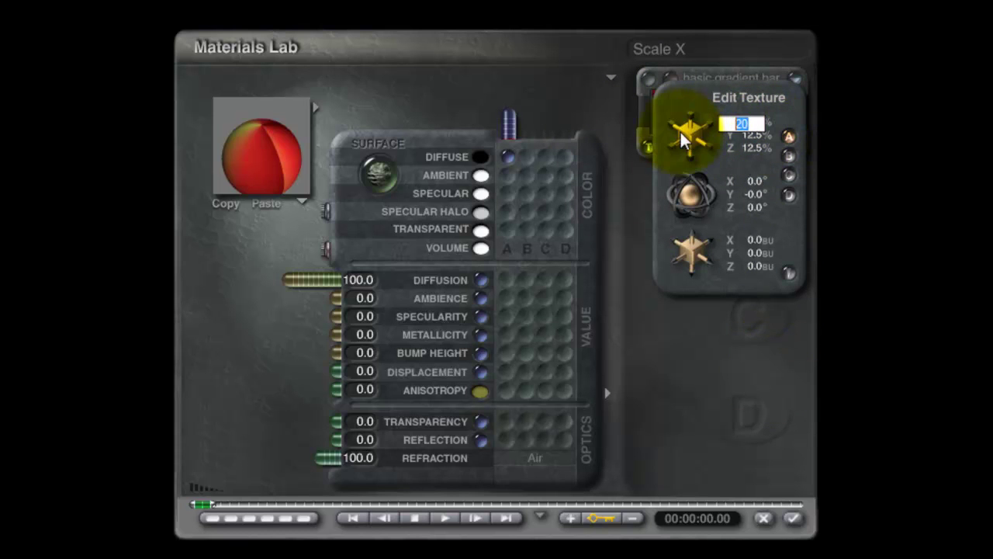
key(Tab)
text(20)
key(Tab)
text(20)
key(Return)
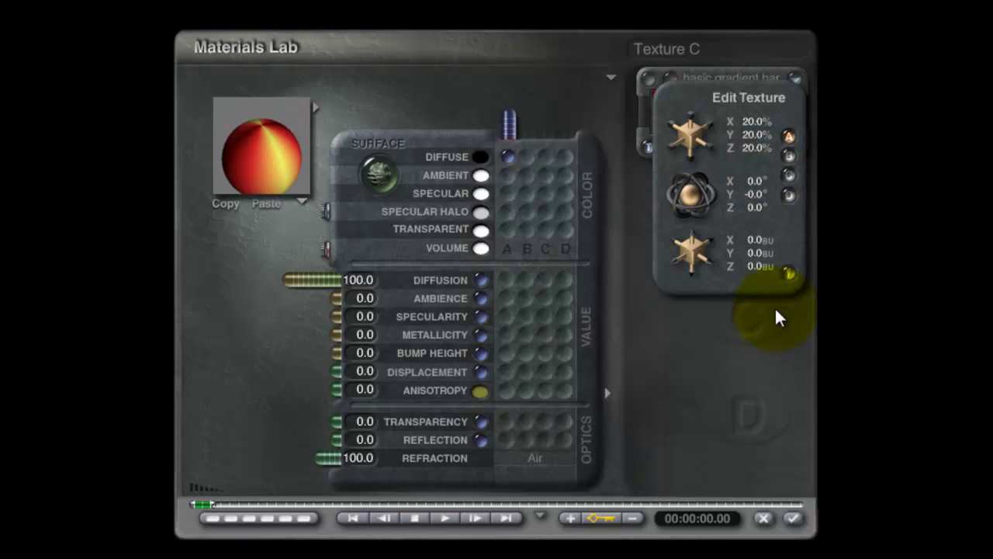
click(789, 275)
Rotate the material preview to examine how the gradient wraps around the sphere from several angles, and adjust the preview options.
click(273, 158)
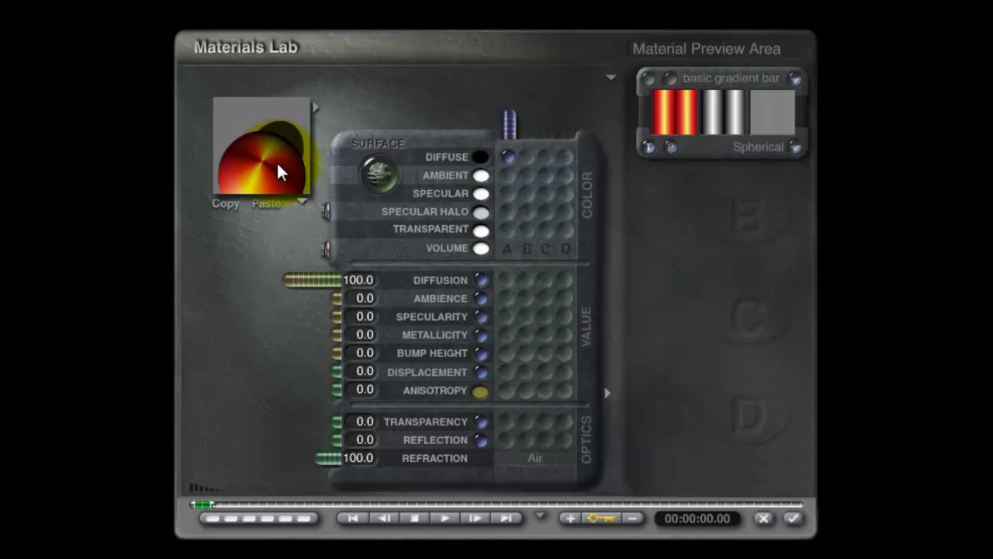
click(270, 171)
mouse_move(271, 181)
mouse_down()
mouse_move(283, 167)
mouse_move(274, 163)
mouse_up()
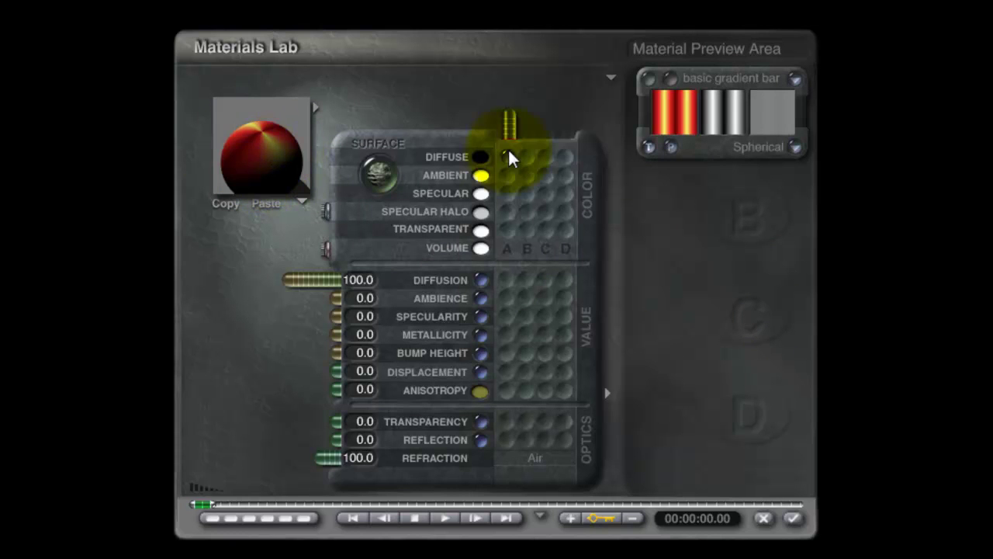
drag(290, 155, 256, 143)
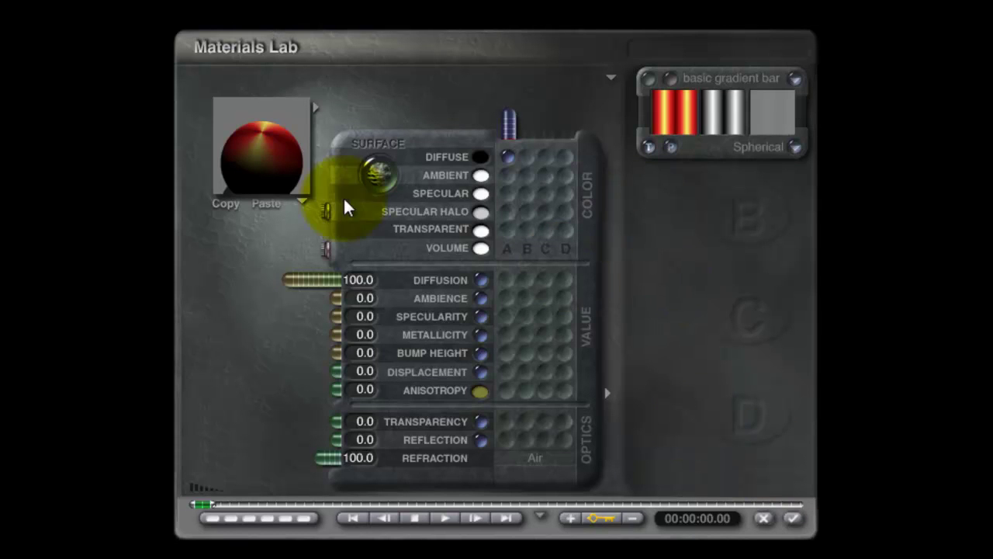
click(297, 201)
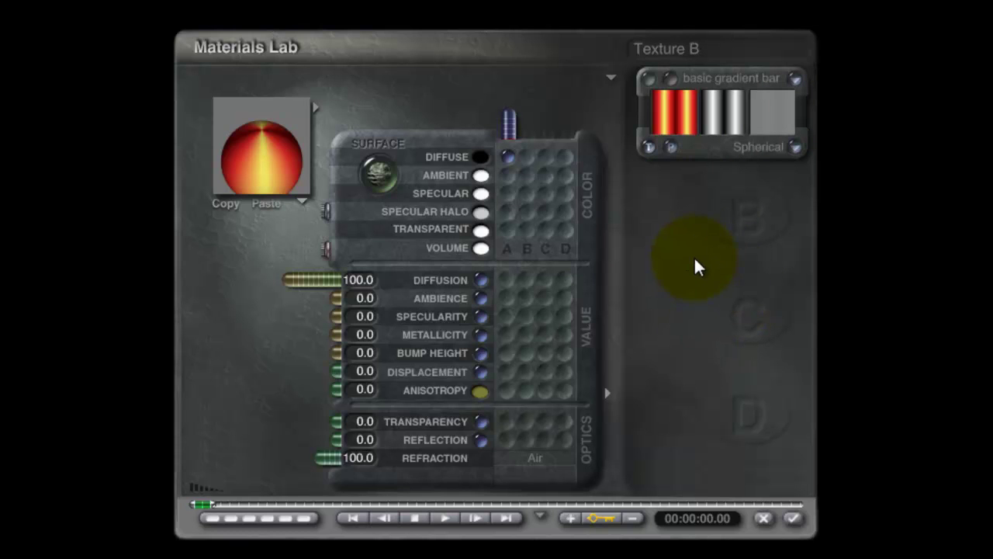
Open the gradient texture in the Deep Texture Editor and display component 1's filter, phase and noise settings, comparing them with those of the combination.
click(671, 80)
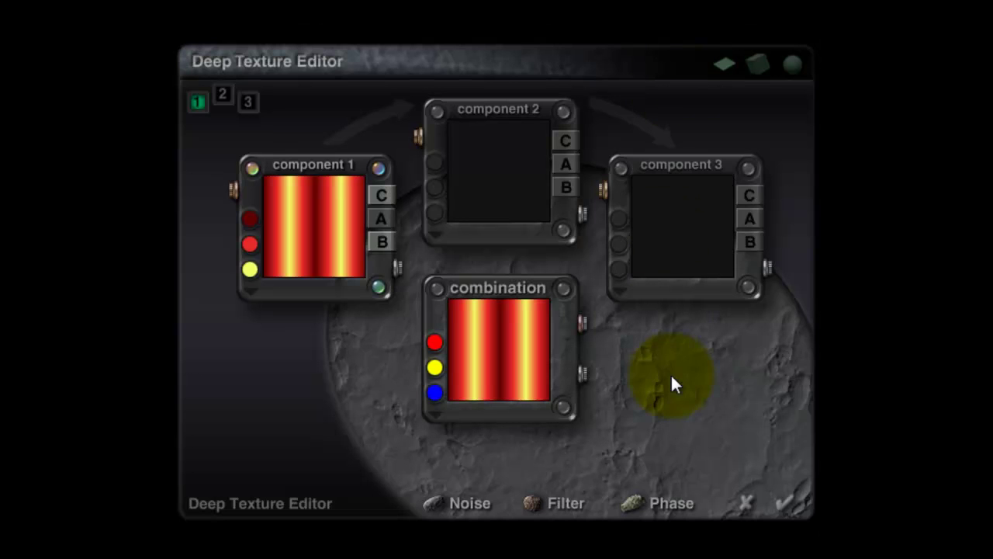
click(377, 167)
click(378, 286)
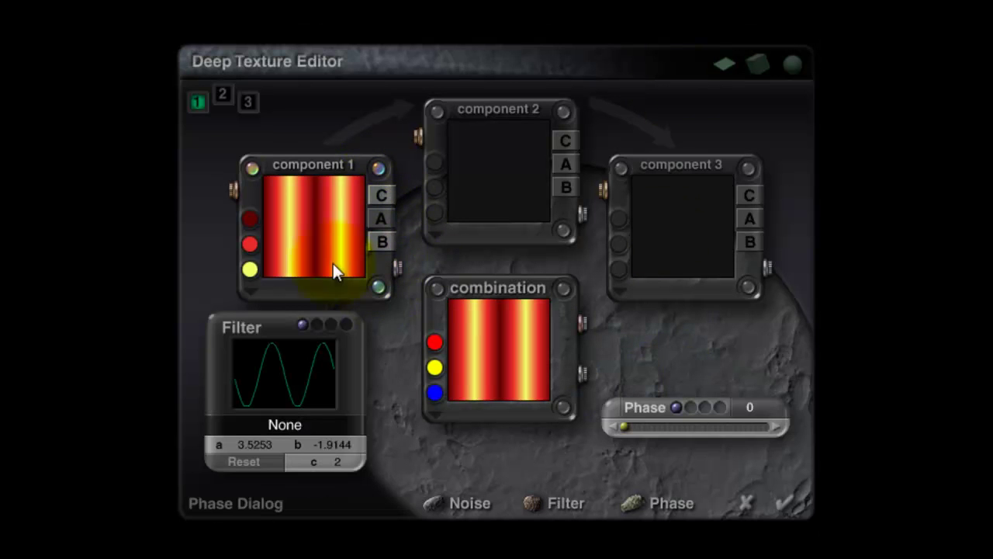
click(247, 171)
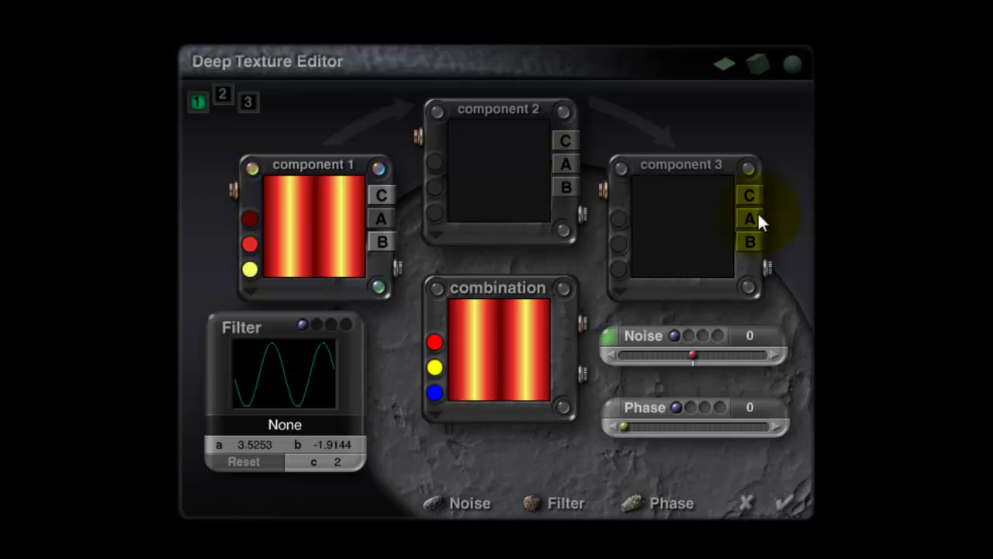
click(436, 288)
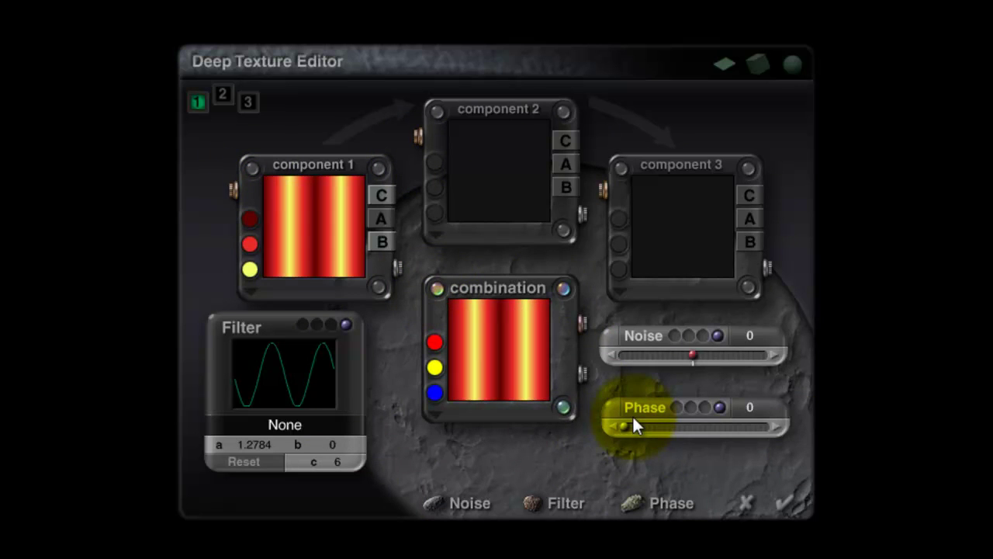
click(377, 169)
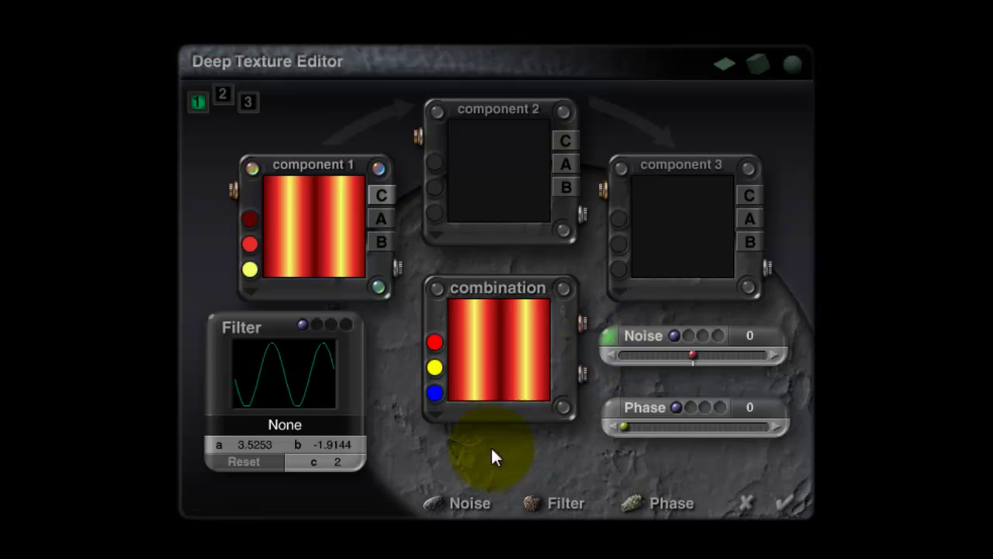
click(436, 392)
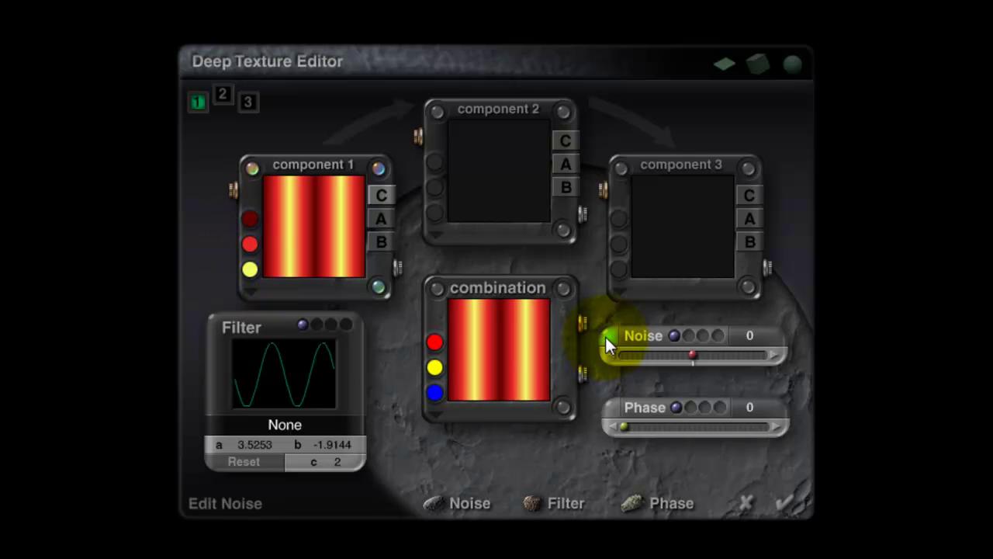
Set component 1's noise frequency to 63 on X, Y and Z, trying 2D and 3D noise before returning to 1D.
click(608, 336)
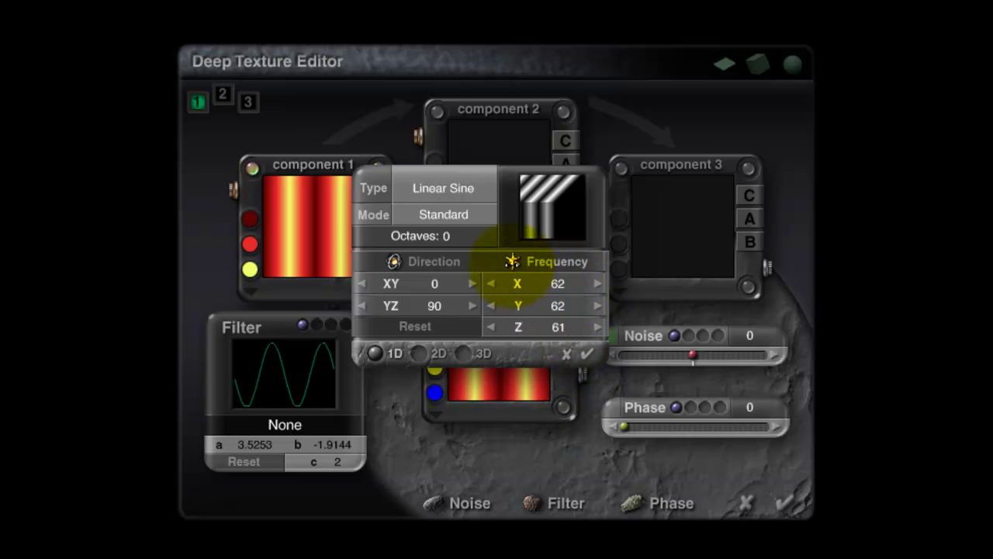
drag(512, 262, 531, 229)
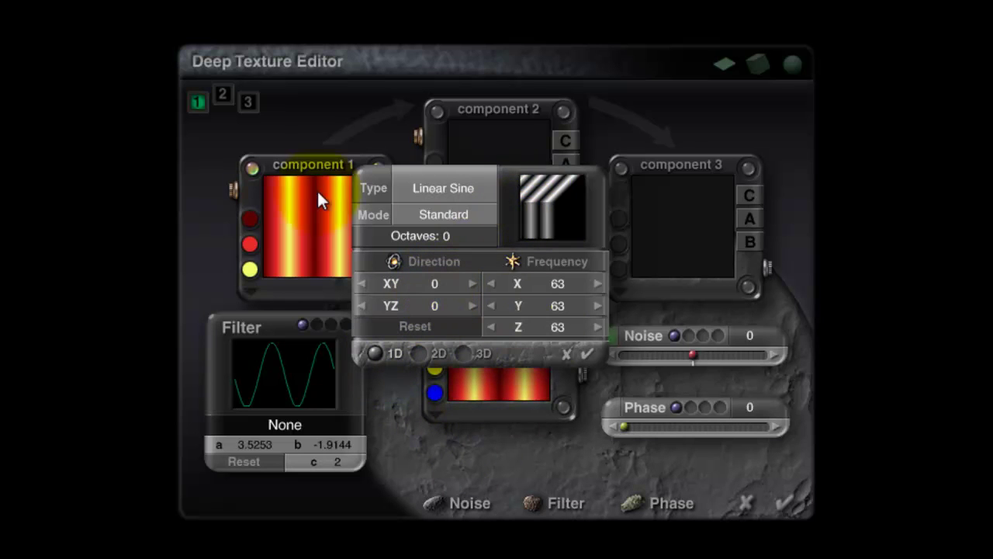
click(419, 354)
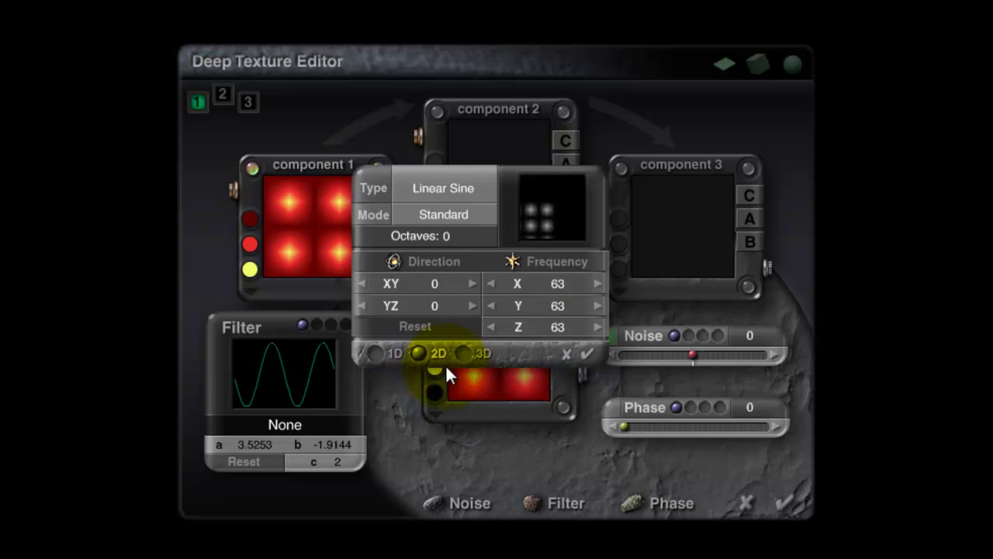
click(463, 354)
click(392, 354)
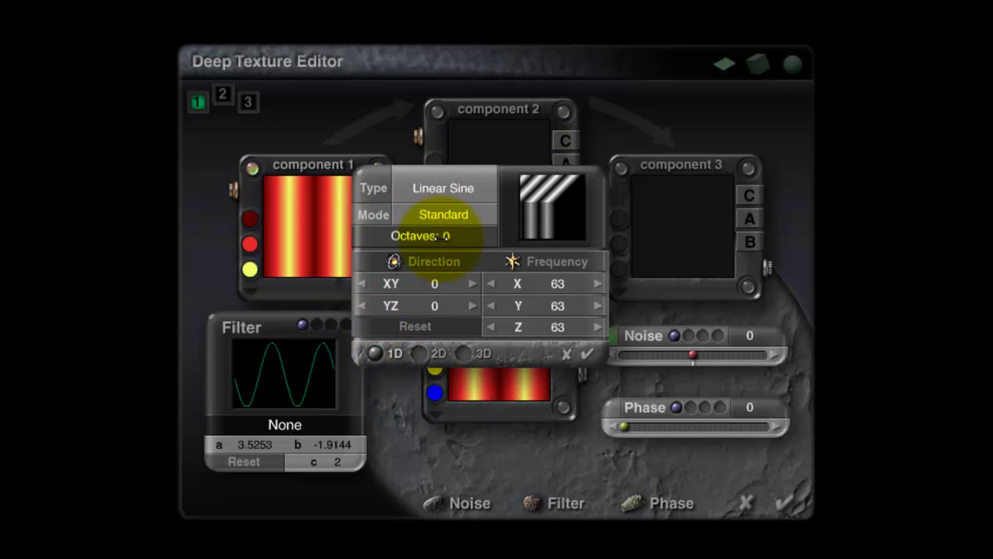
Review the noise mode and type options, keep Standard mode and Linear Sine type, and accept component 1's noise settings.
click(440, 215)
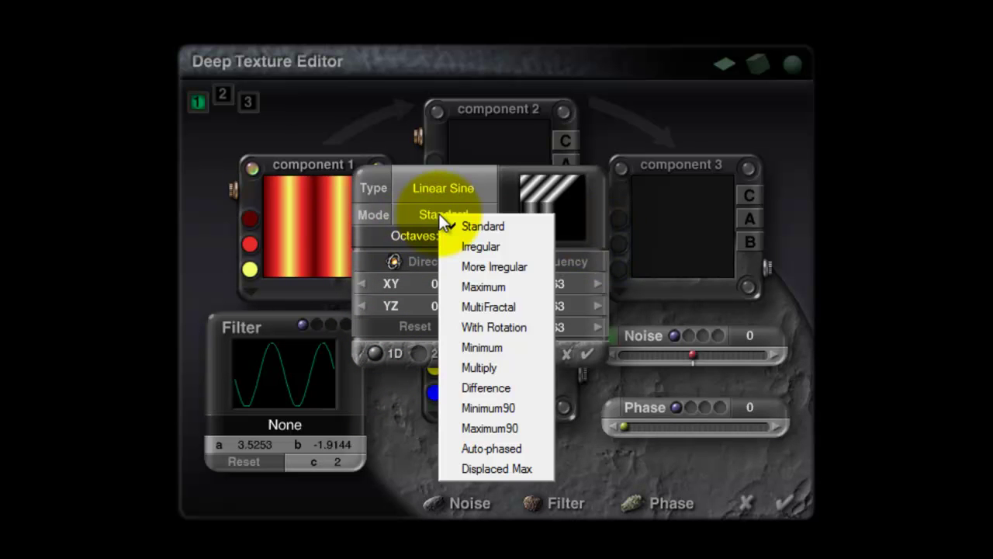
click(440, 186)
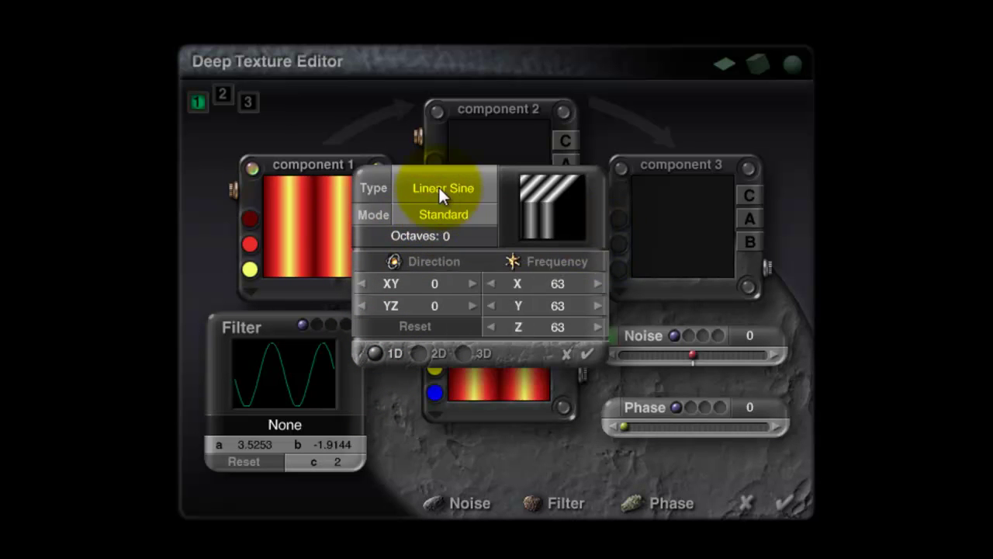
click(588, 355)
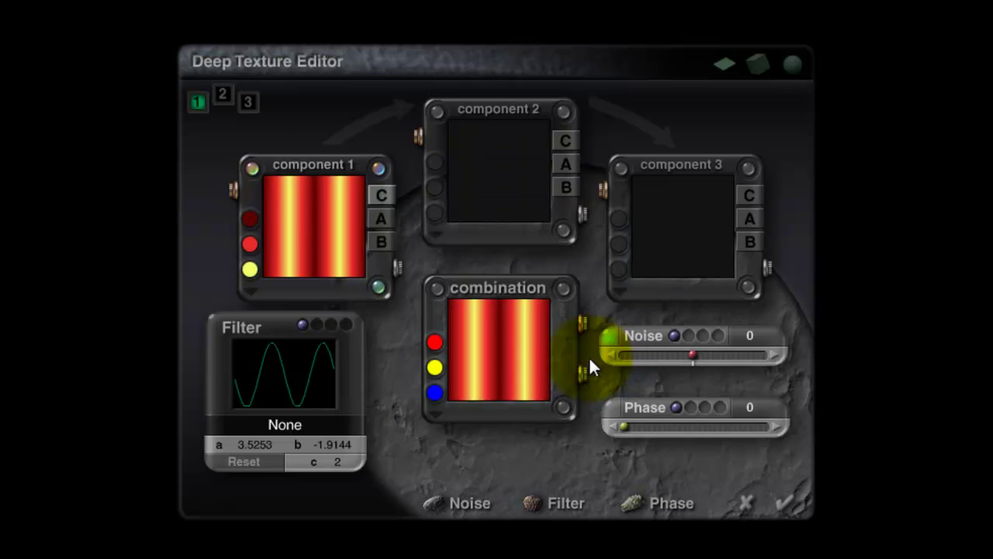
Set component 1's first colour to pure red with RGB 255, 0, 0.
click(250, 218)
drag(479, 259, 645, 261)
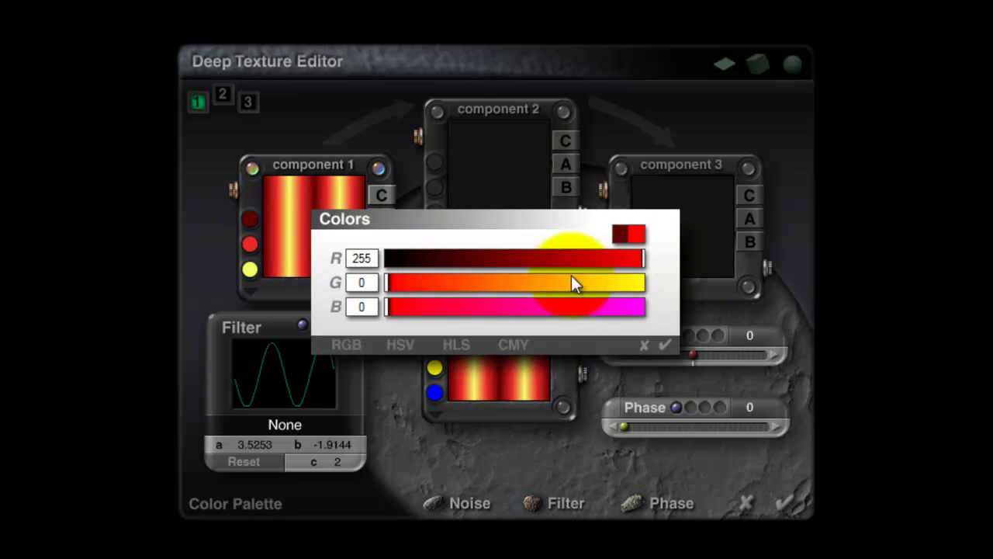
click(669, 344)
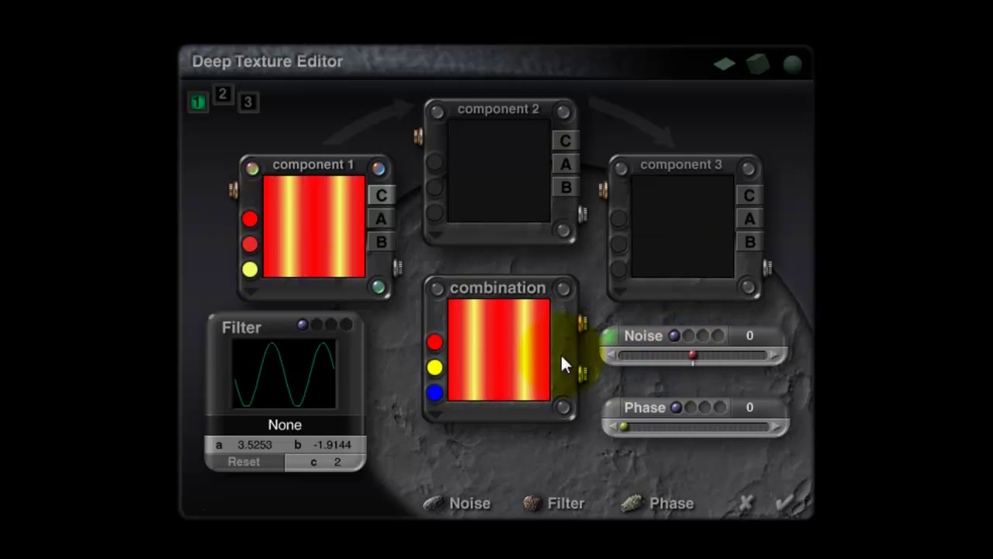
Set component 1's second colour to pure green with RGB 0, 255, 0.
click(250, 243)
drag(429, 282, 644, 283)
drag(623, 258, 386, 261)
drag(457, 308, 387, 307)
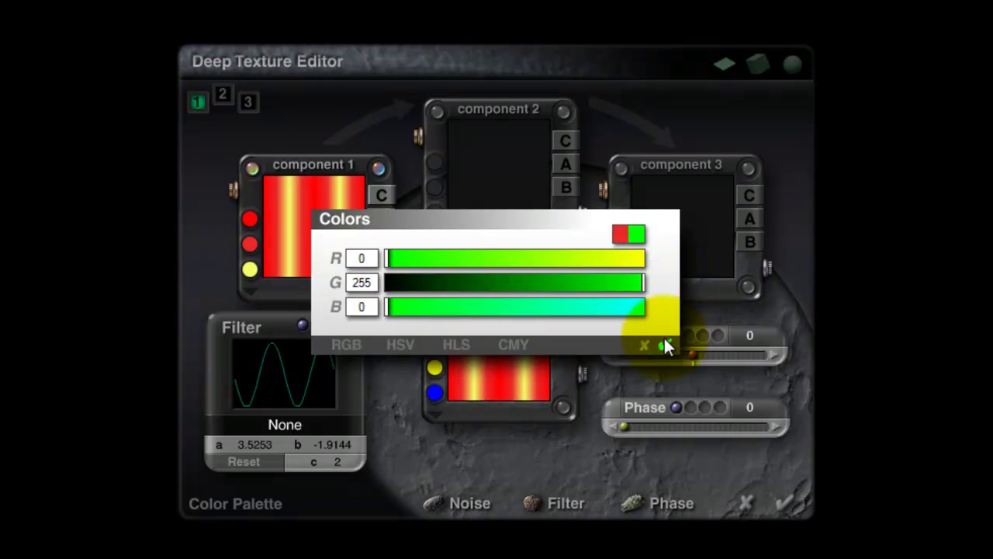
Set component 1's third colour to pure blue with RGB 0, 0, 255.
click(250, 268)
drag(473, 282, 372, 281)
drag(463, 258, 326, 260)
drag(600, 307, 702, 304)
click(667, 343)
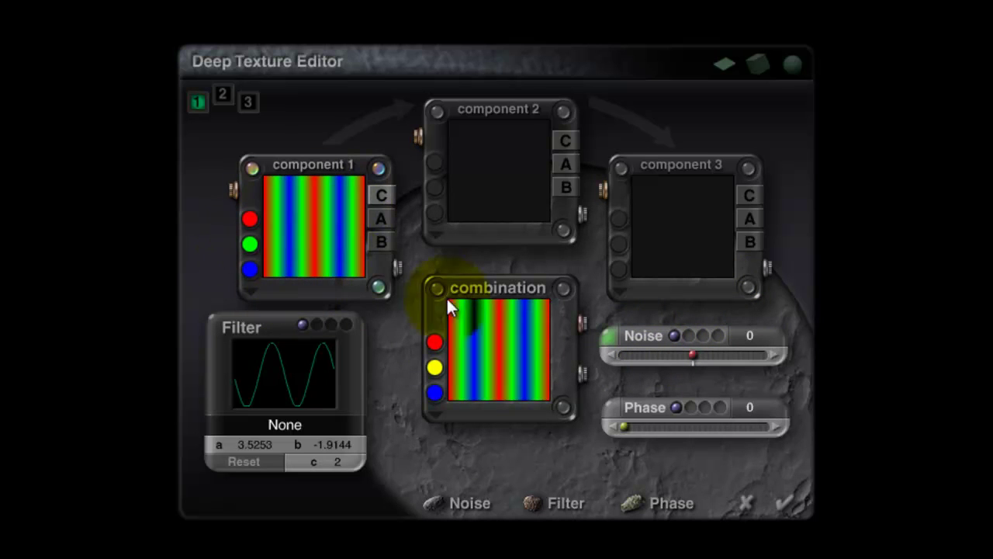
Review component 1's colour mode options, keep Linear Interpol3 in RGB, and accept the texture.
click(249, 293)
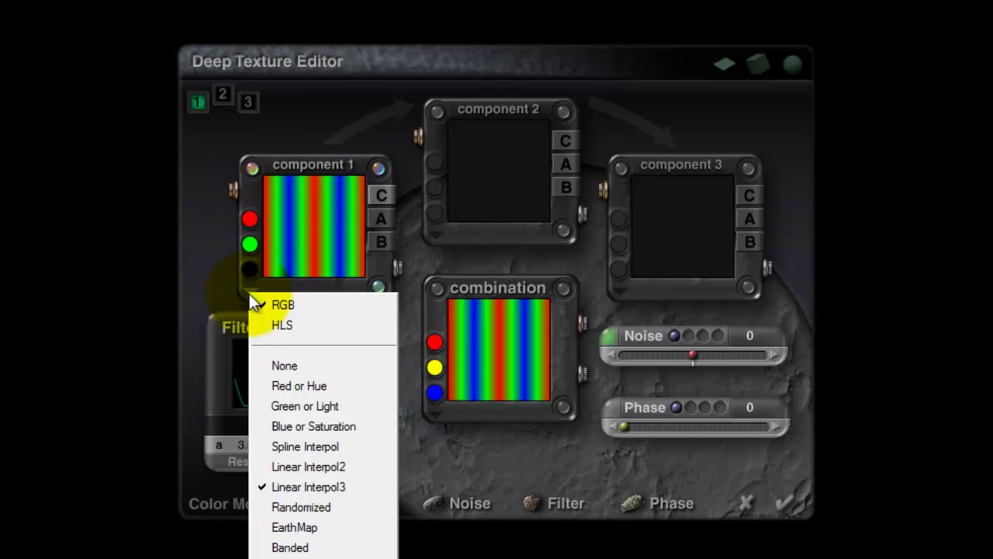
click(314, 487)
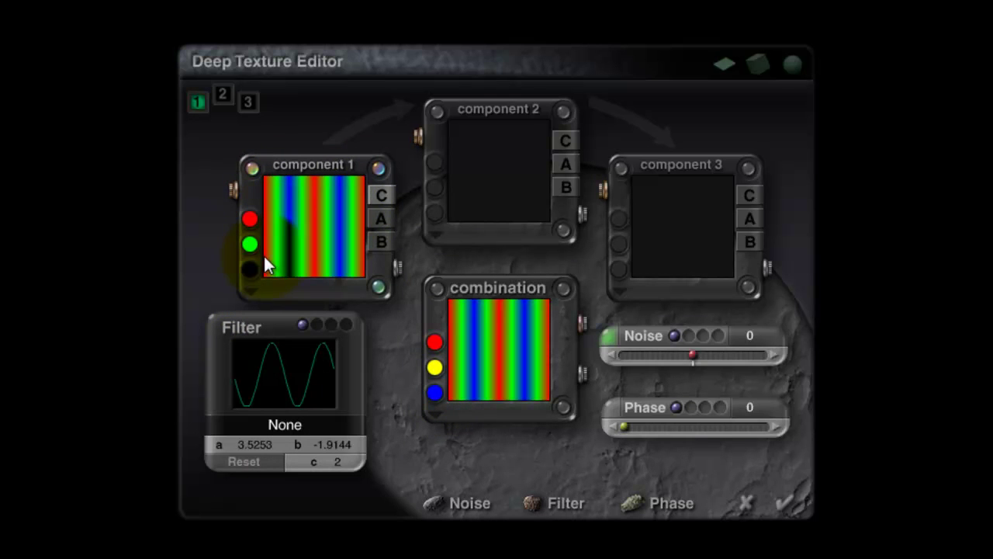
click(788, 502)
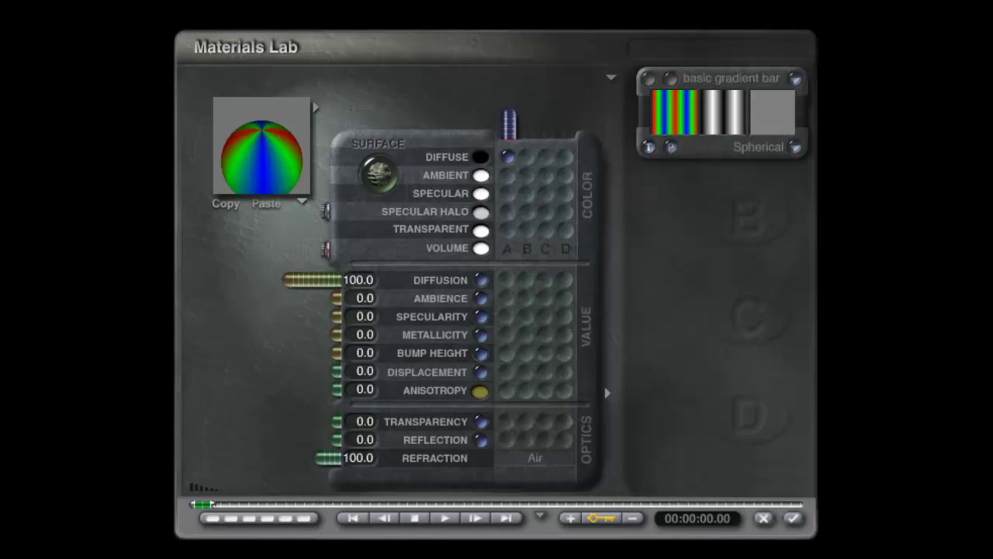
Reopen the gradient texture for editing, copy component 1 onto component 2, and blend the two with Add.
click(670, 78)
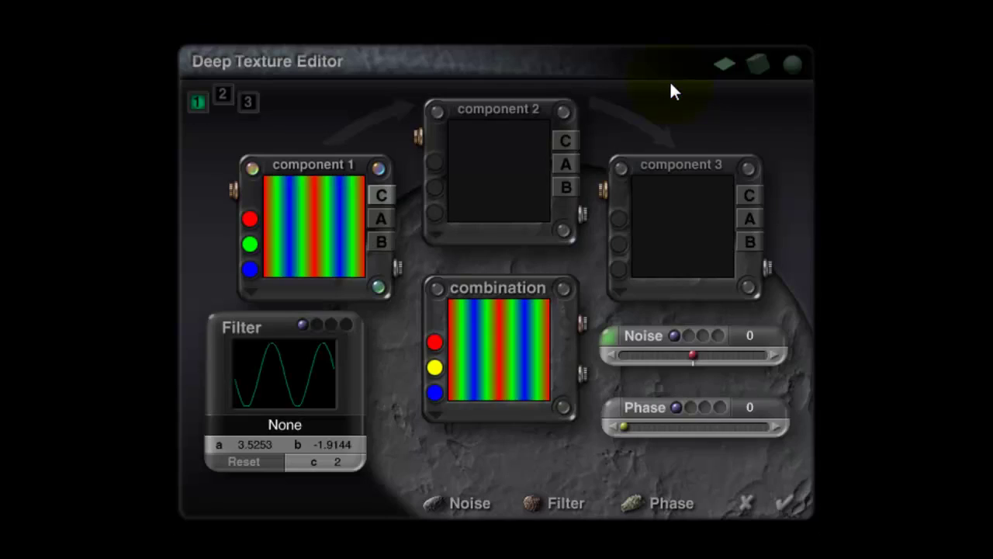
click(249, 269)
click(249, 283)
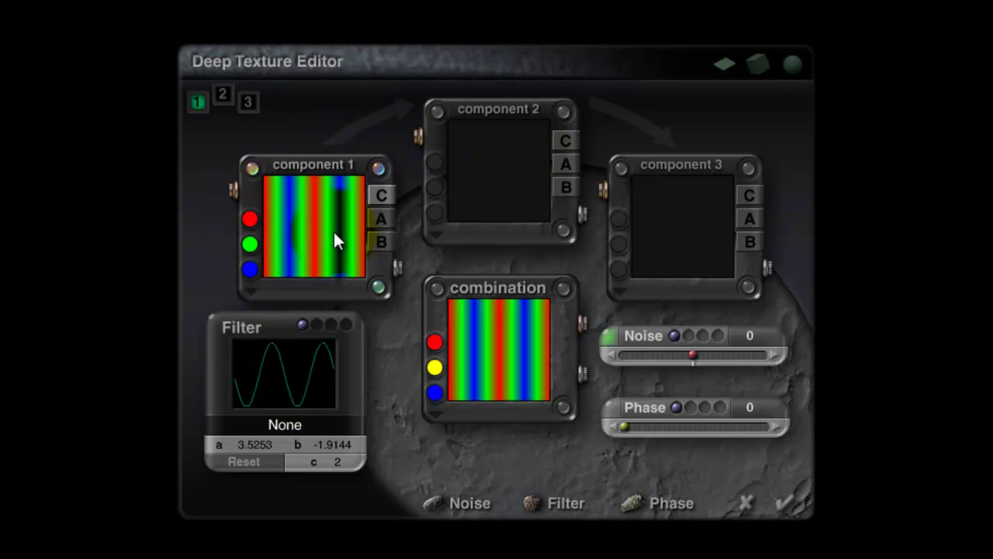
drag(292, 248, 487, 196)
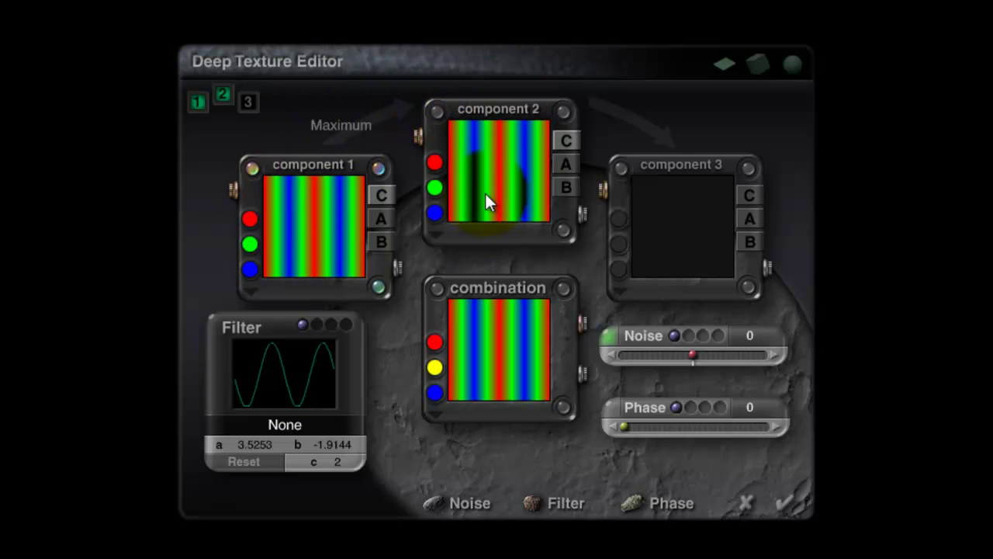
click(355, 126)
click(409, 260)
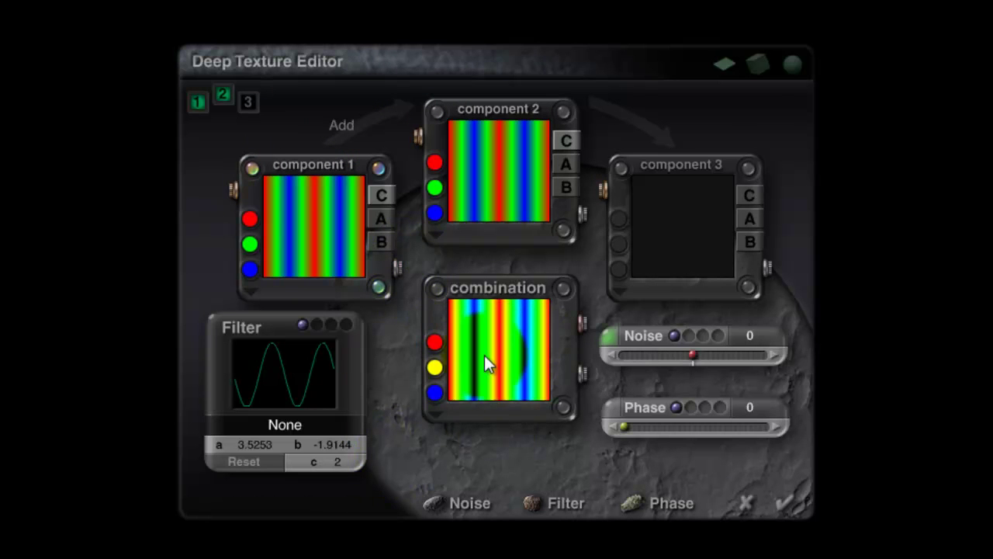
Switch component 1's colour mode to Linear Interpol2 and make its second colour black.
click(248, 291)
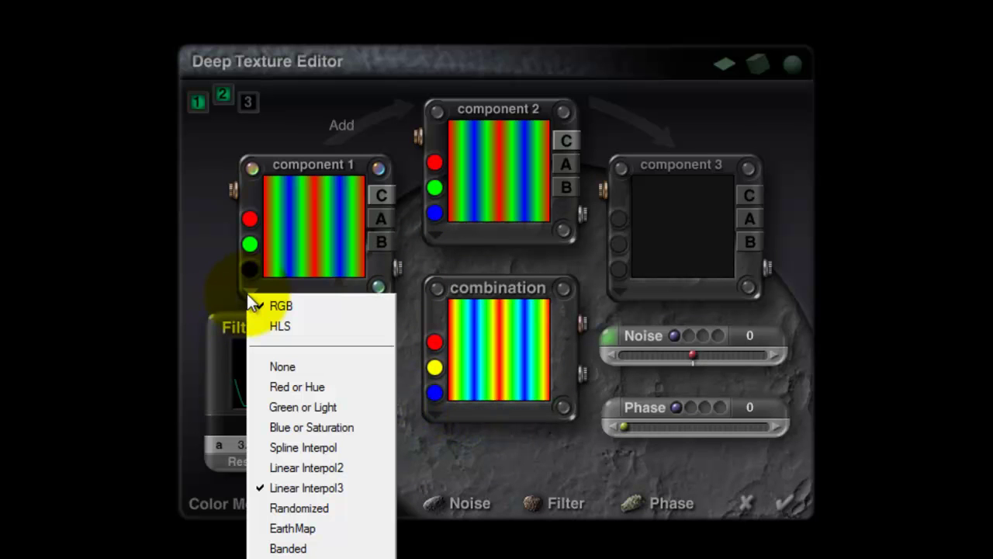
click(311, 468)
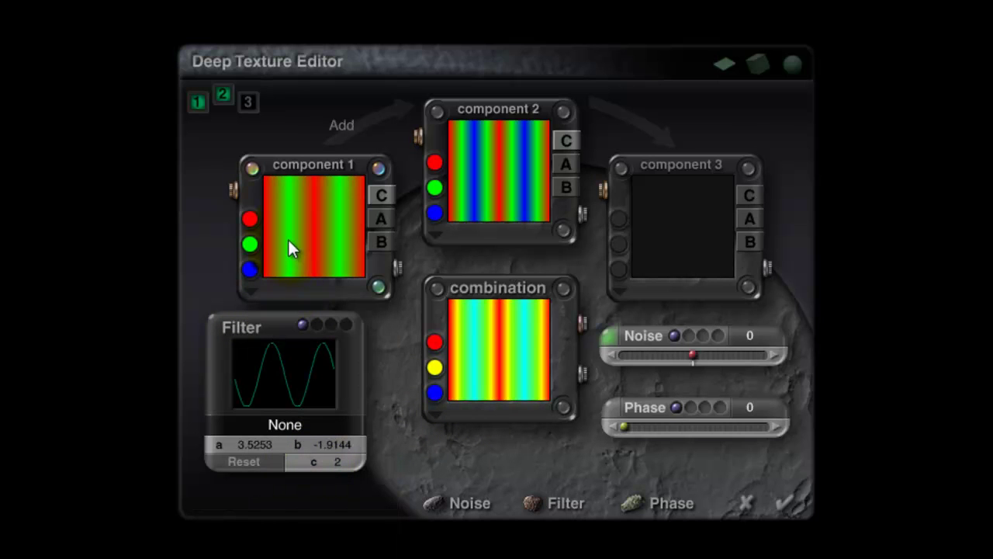
click(249, 269)
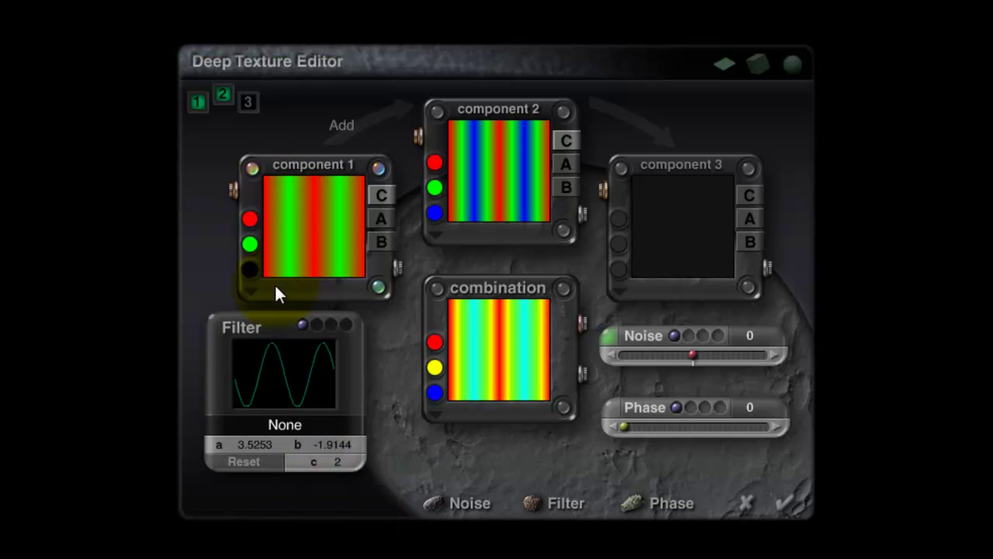
click(250, 243)
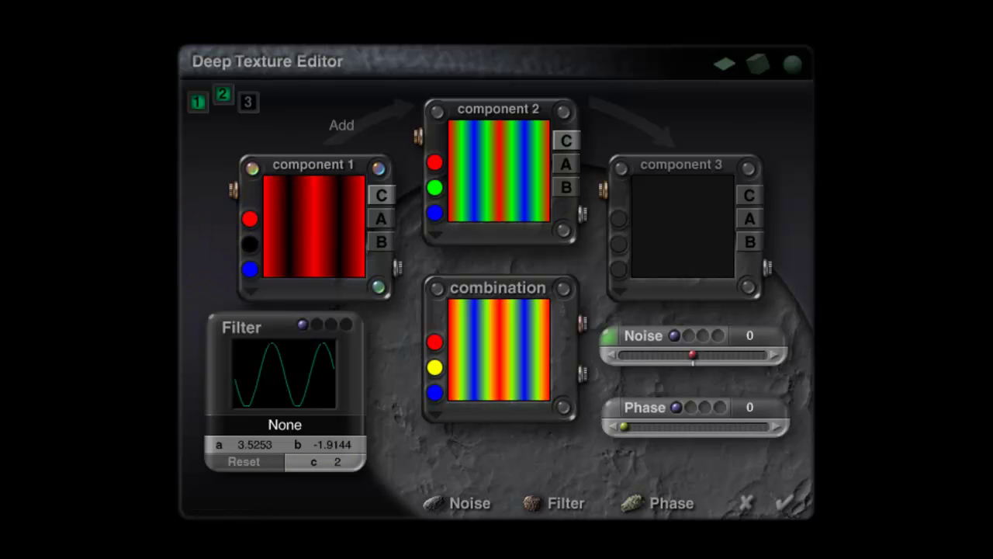
click(249, 269)
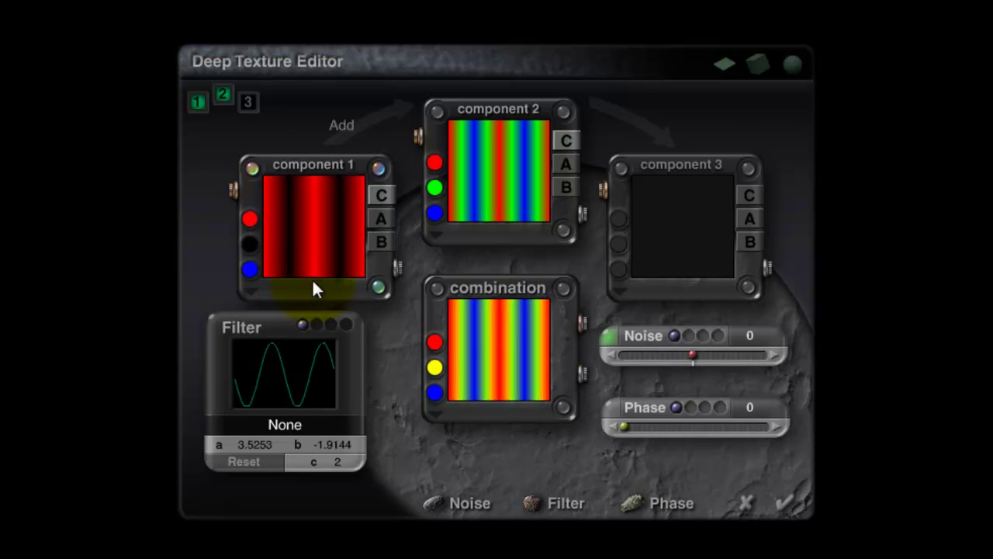
Copy the red and black component 1 onto component 2 and change component 2's first colour to pure green.
drag(308, 250, 457, 99)
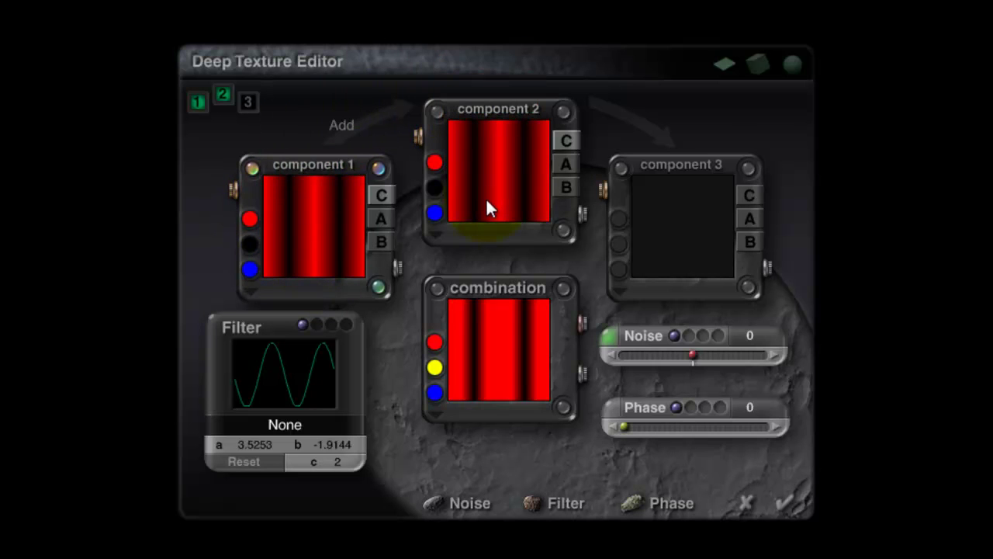
click(435, 187)
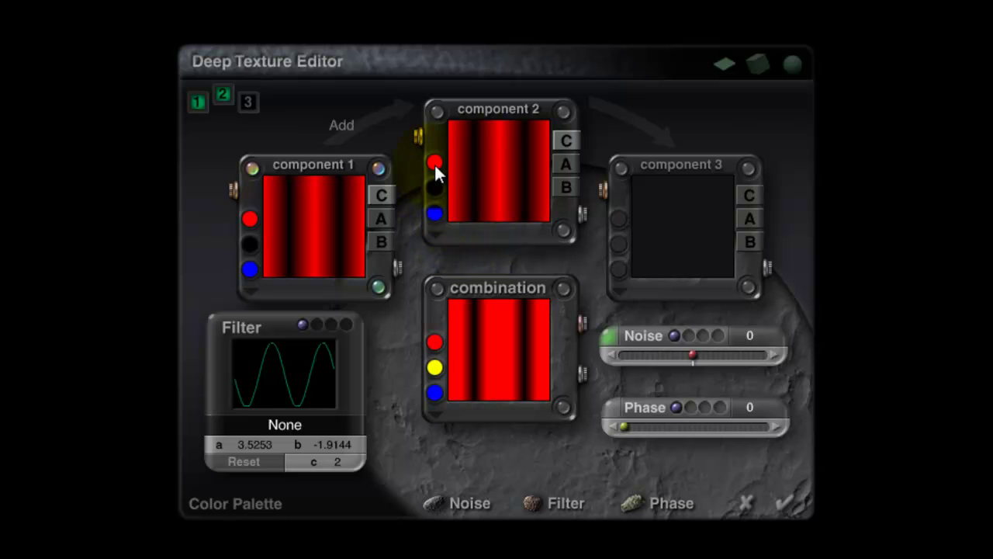
click(435, 164)
drag(562, 259, 643, 282)
click(668, 344)
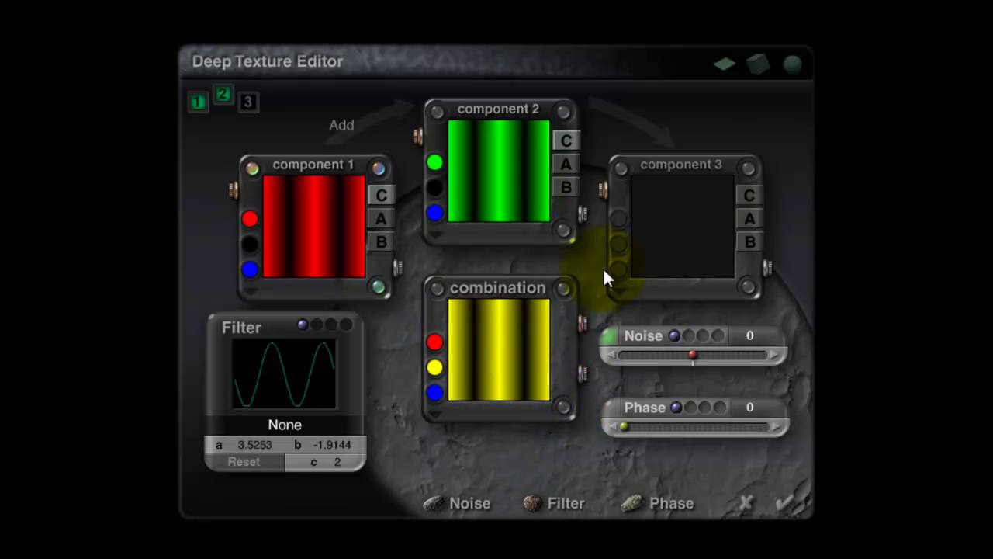
Open component 2's phase settings and set the phase type to Sine in Standard mode with 0 octaves.
click(561, 111)
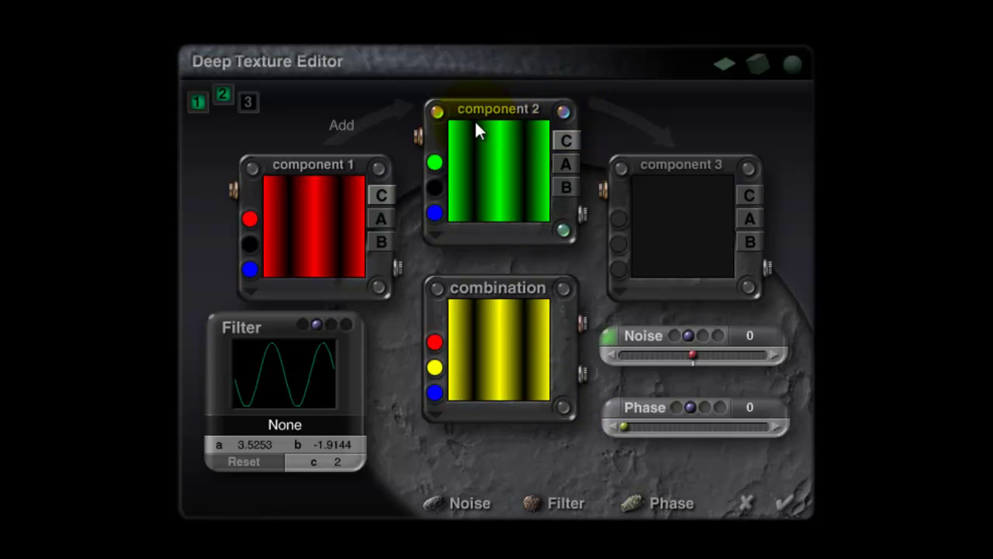
click(611, 417)
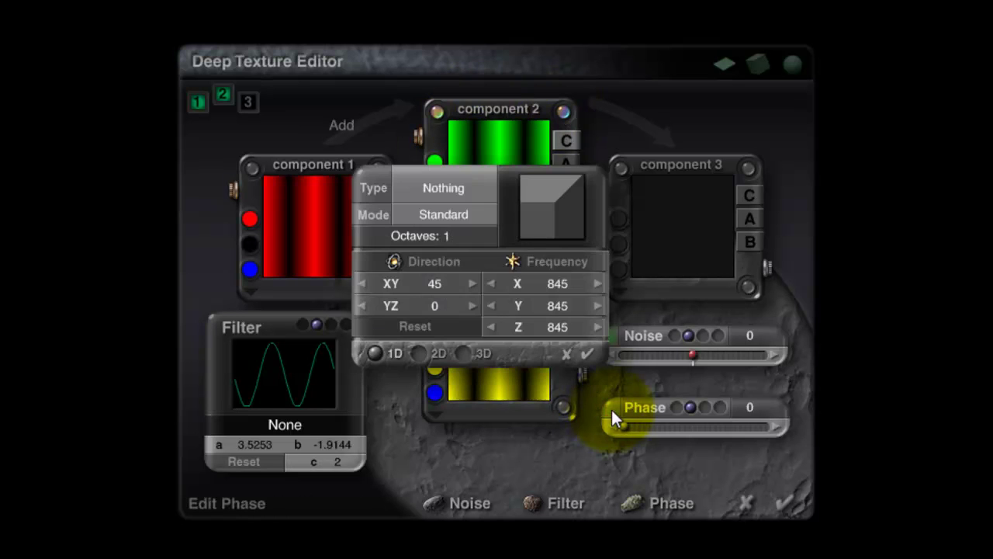
click(454, 214)
click(460, 228)
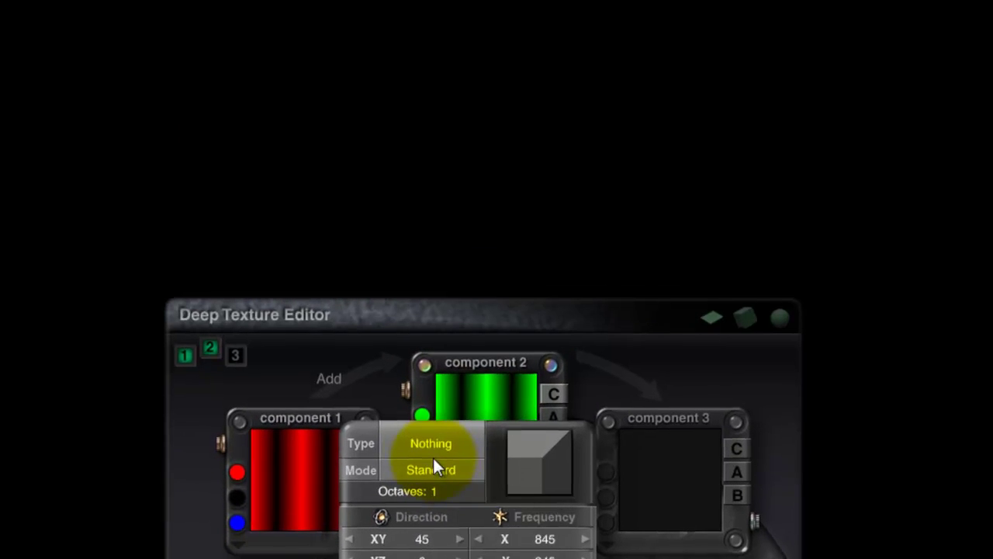
click(444, 192)
click(505, 92)
drag(400, 239, 381, 239)
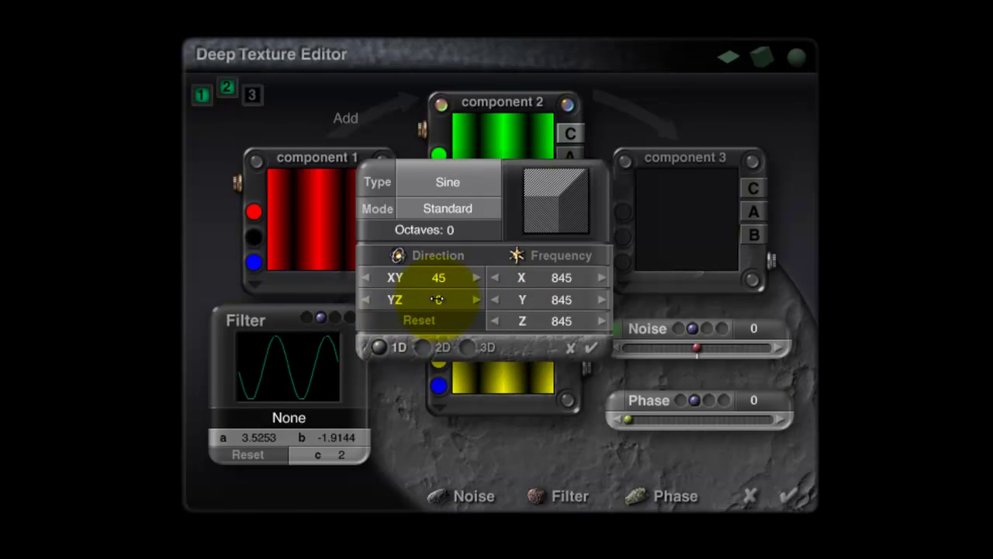
Reset component 2's phase direction and set the phase frequency to 0 on X, Y and Z, moving the dialog clear of the previews.
click(419, 320)
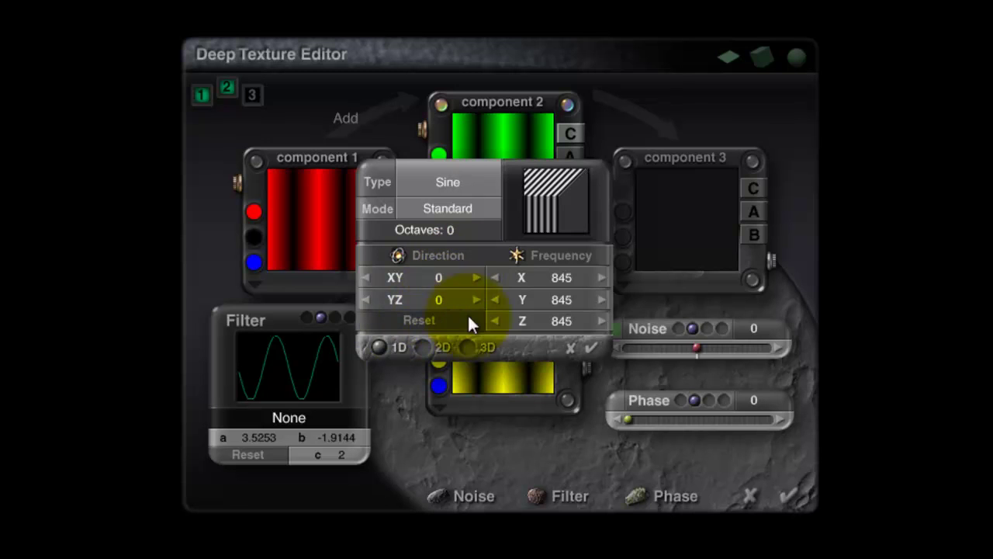
drag(518, 277, 516, 269)
drag(513, 185, 812, 131)
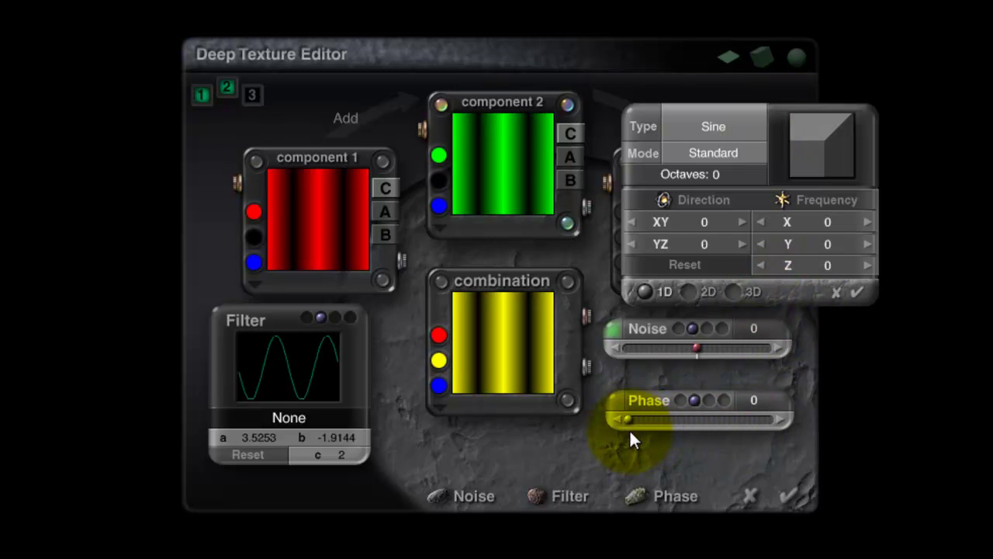
Try phase values between 124 and 128 for component 2, comparing the resulting shift in the combination.
mouse_move(629, 423)
mouse_down()
mouse_move(651, 425)
mouse_move(588, 427)
mouse_move(644, 419)
mouse_up()
drag(760, 423, 614, 419)
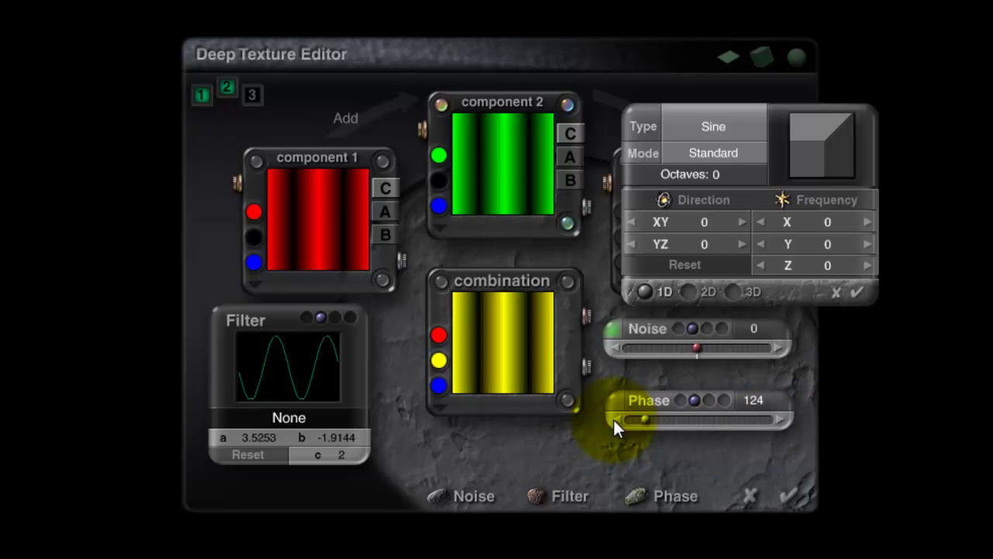
click(779, 417)
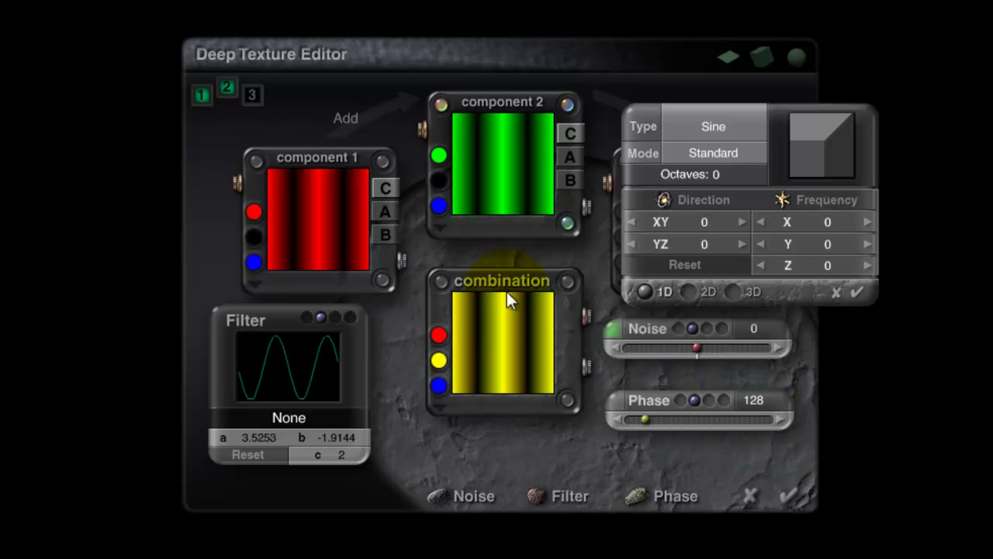
click(617, 417)
click(617, 417)
double_click(617, 417)
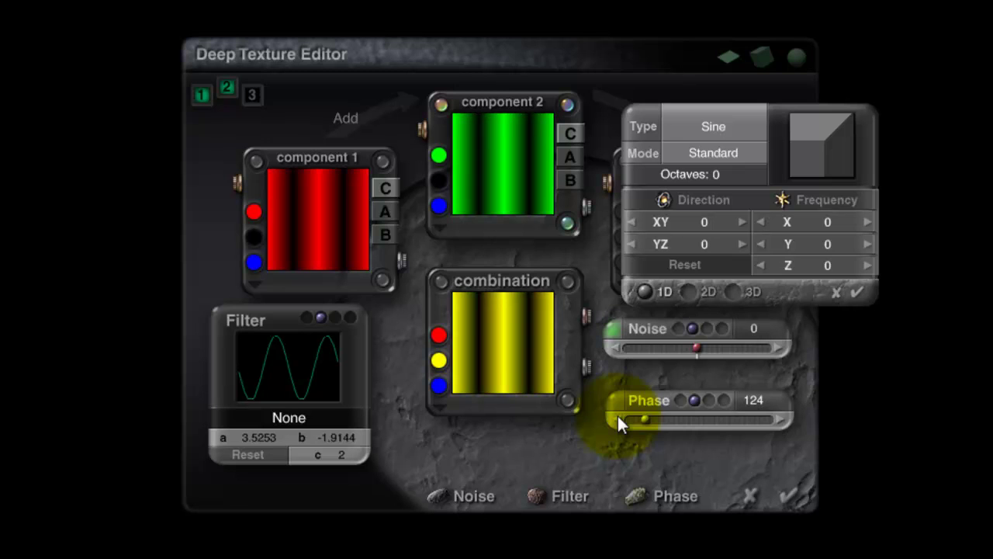
click(783, 417)
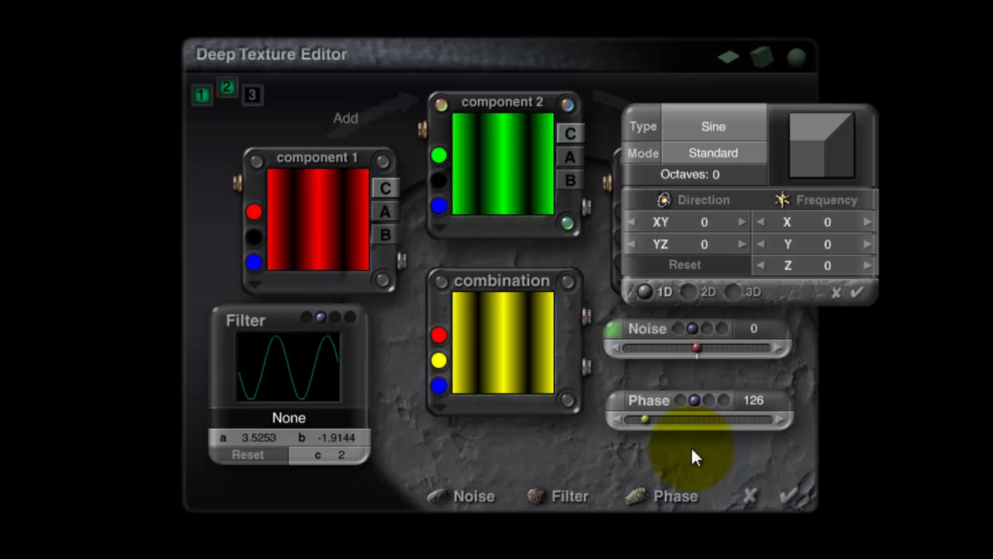
Set component 2's phase to 42 and close the phase settings.
drag(647, 418, 625, 418)
click(781, 420)
click(784, 419)
drag(784, 423, 613, 417)
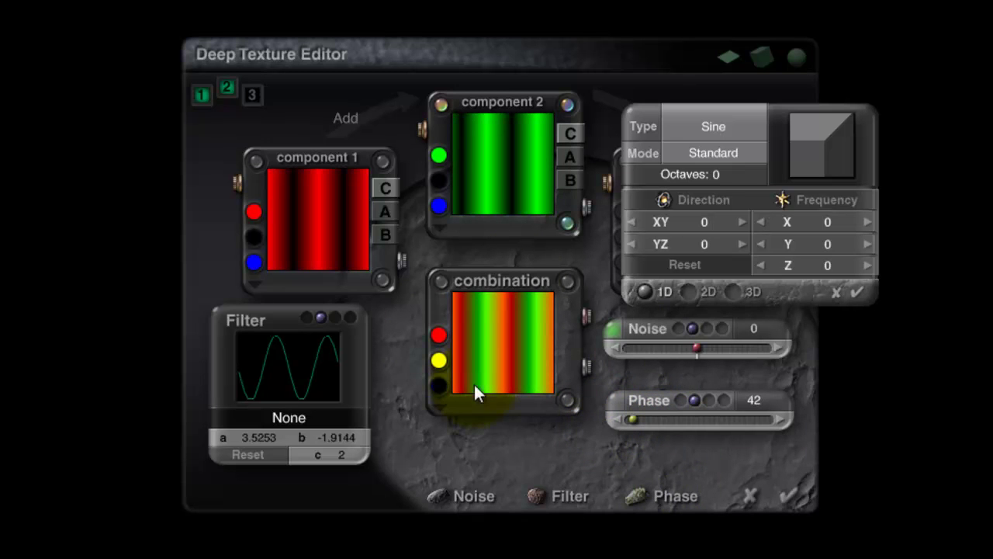
click(837, 292)
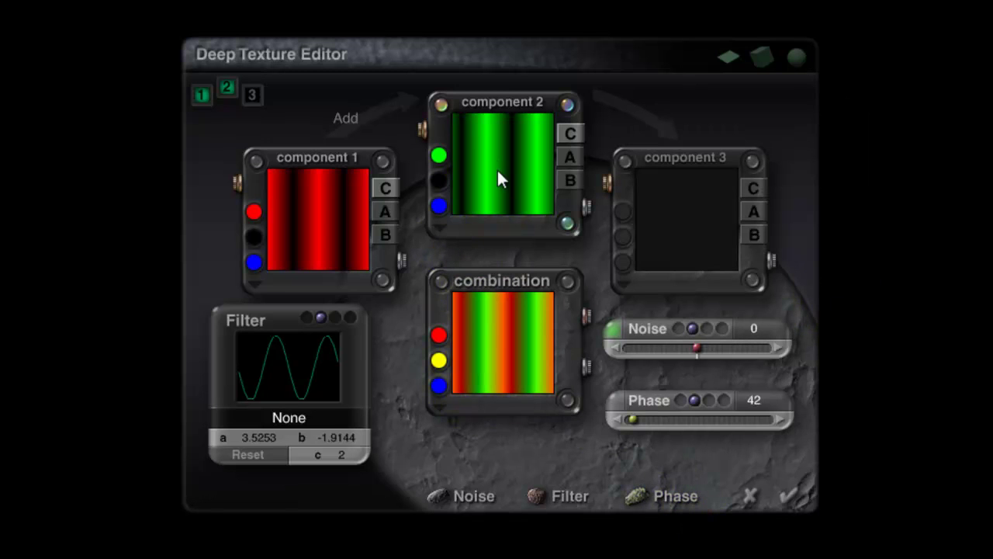
Copy component 2 onto component 3 and set the blend mode between them to Add.
drag(498, 164, 672, 212)
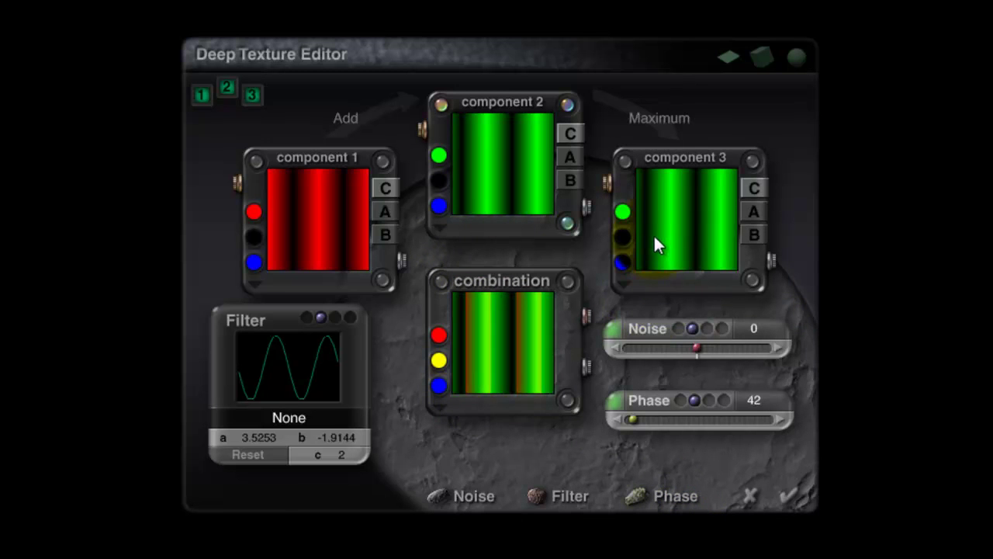
click(657, 118)
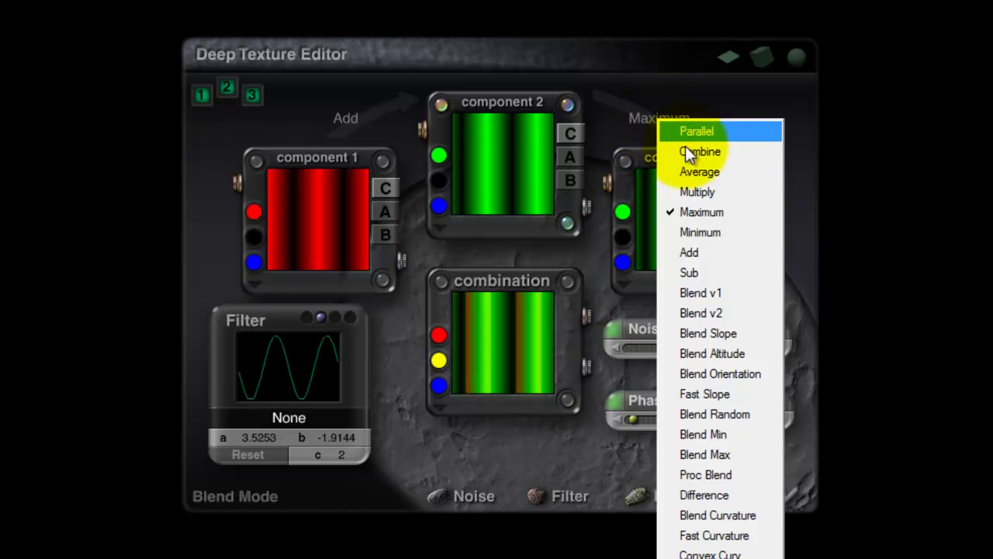
click(723, 253)
Set component 3's first colour to pure blue with RGB 0, 0, 255.
click(623, 211)
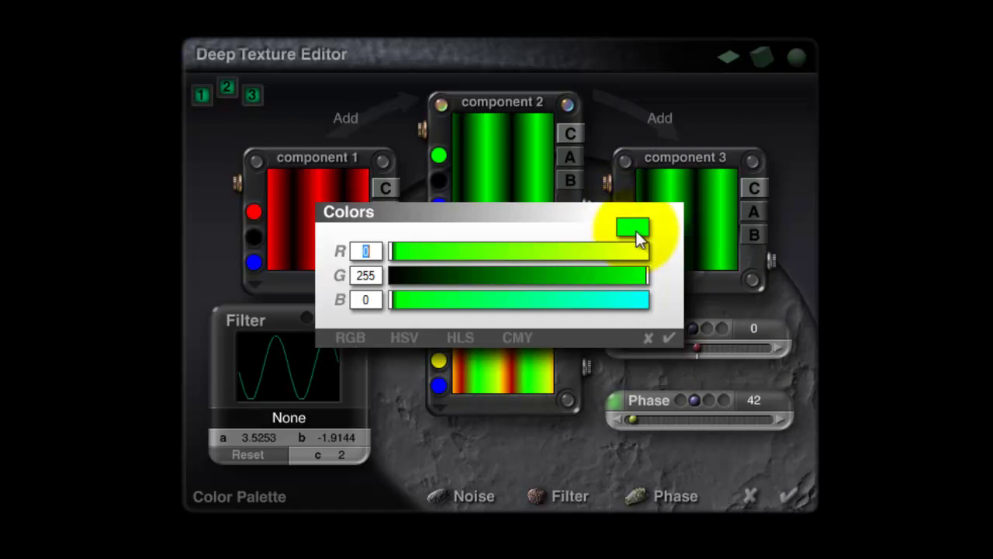
drag(559, 253, 380, 256)
drag(422, 299, 693, 317)
drag(647, 275, 391, 277)
click(669, 338)
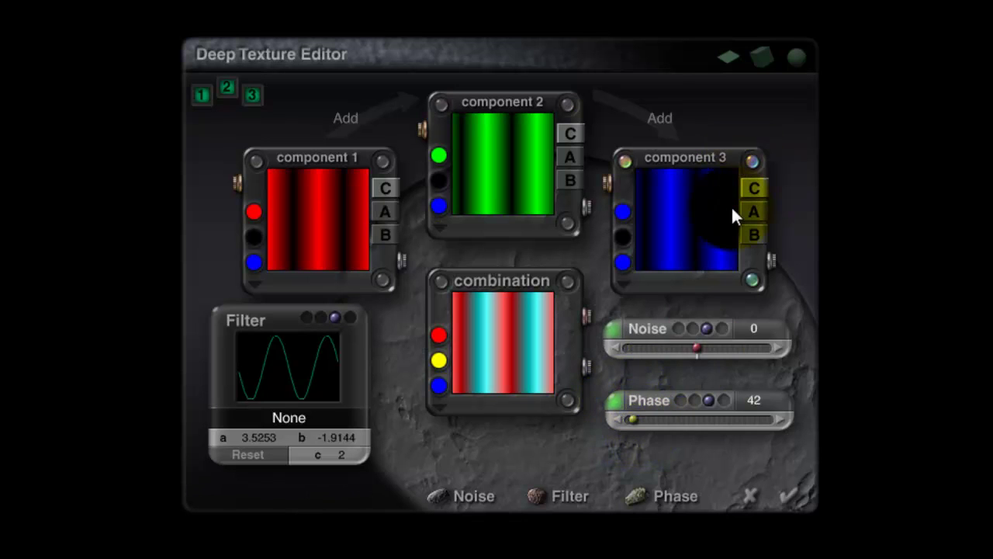
Set component 3's phase to 84 and accept the texture.
drag(632, 419, 640, 419)
click(614, 422)
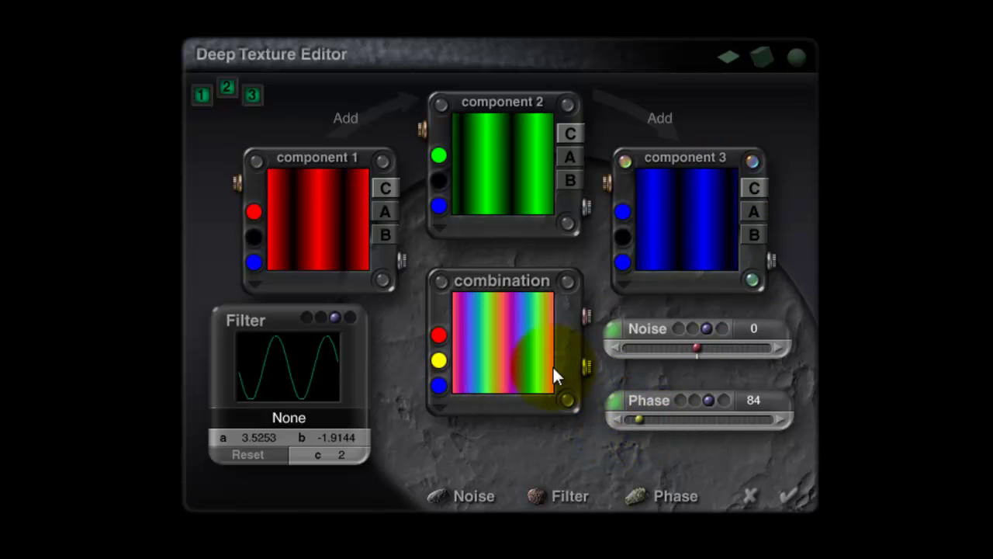
click(798, 495)
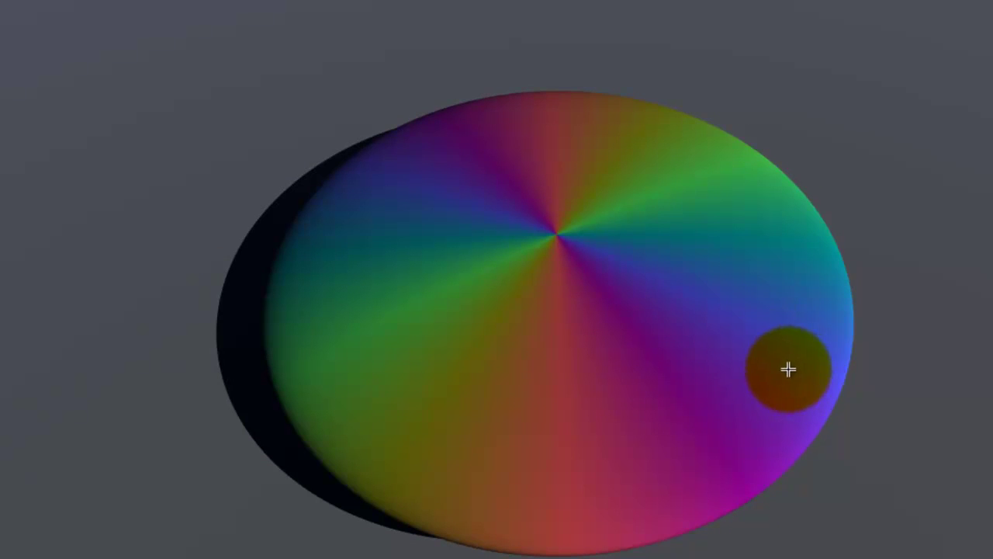
Leave the rendered view of the flattened sphere and reopen its gradient texture in the Deep Texture Editor.
key(Escape)
click(989, 554)
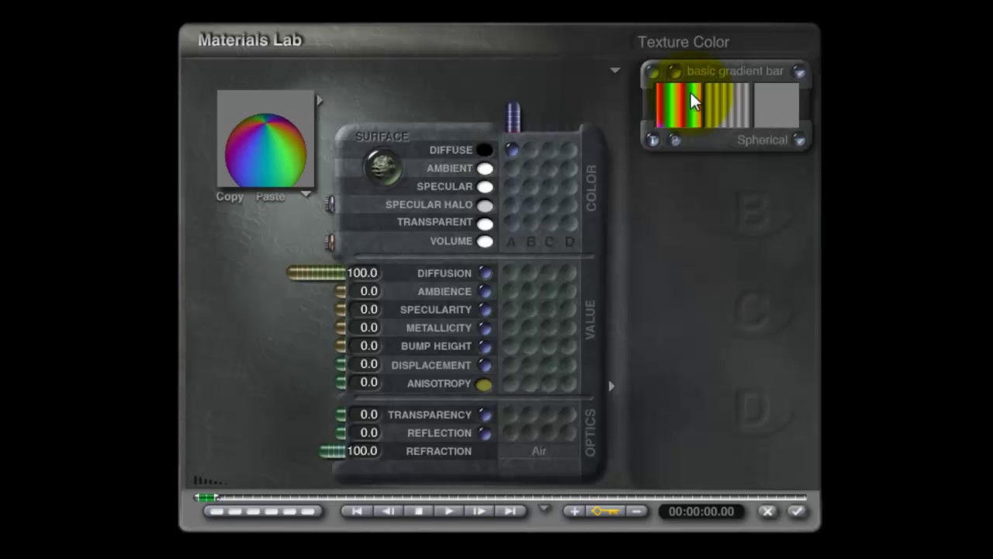
click(677, 73)
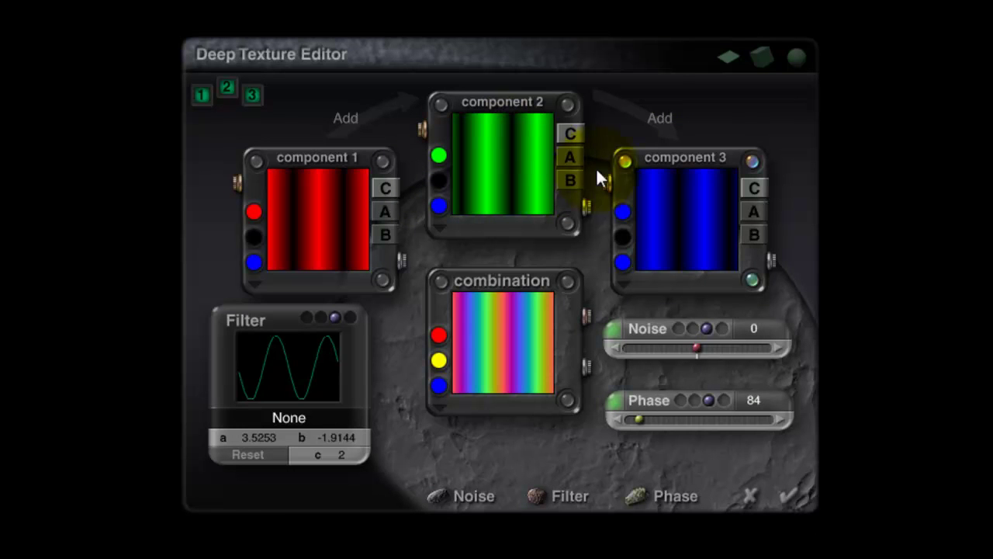
Change component 1's noise type to Sine.
click(381, 157)
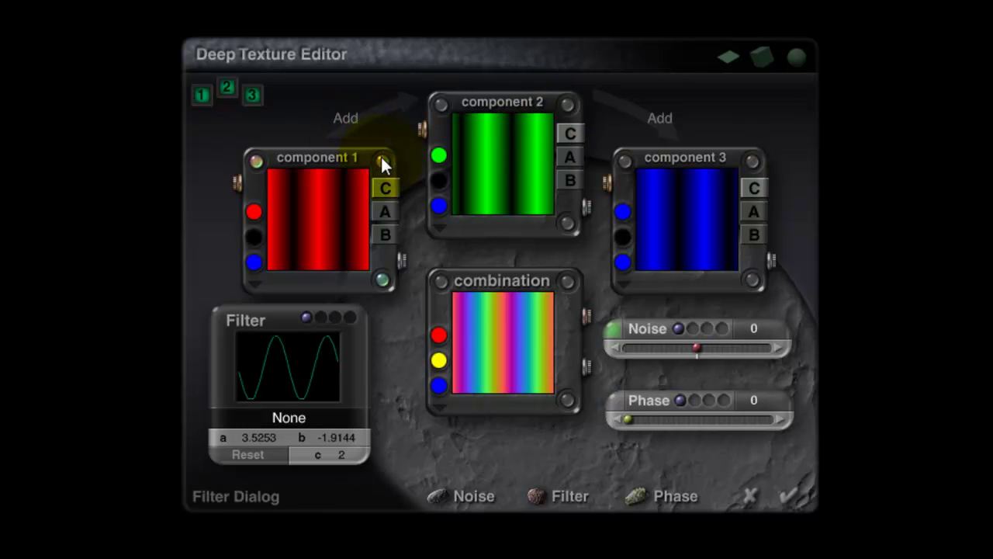
click(612, 329)
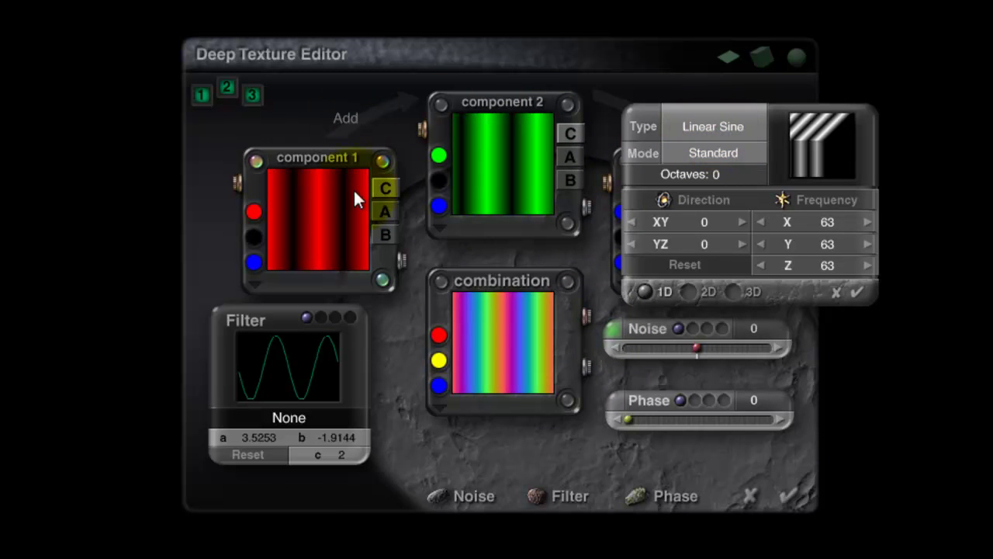
click(714, 129)
click(784, 2)
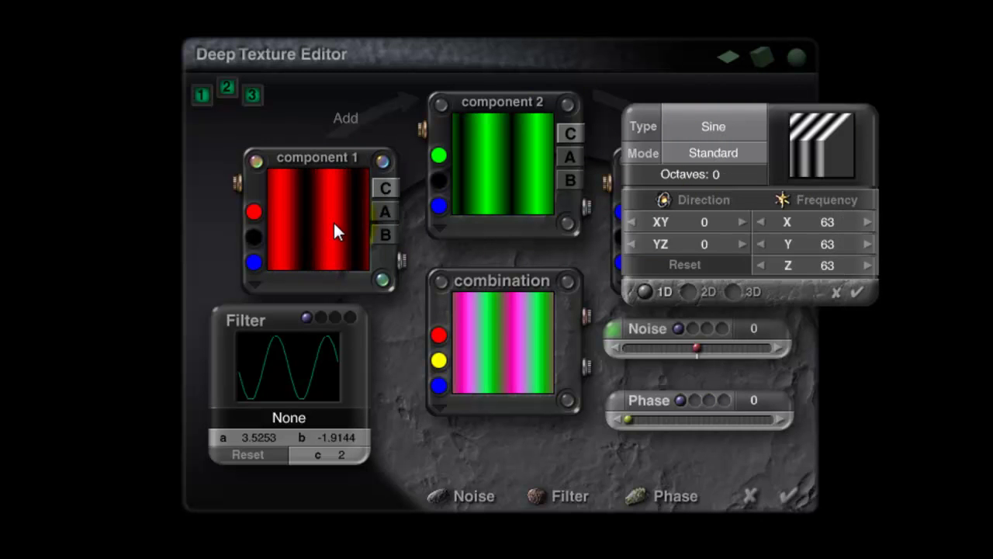
click(857, 291)
Change component 2's noise type to Sine.
click(618, 328)
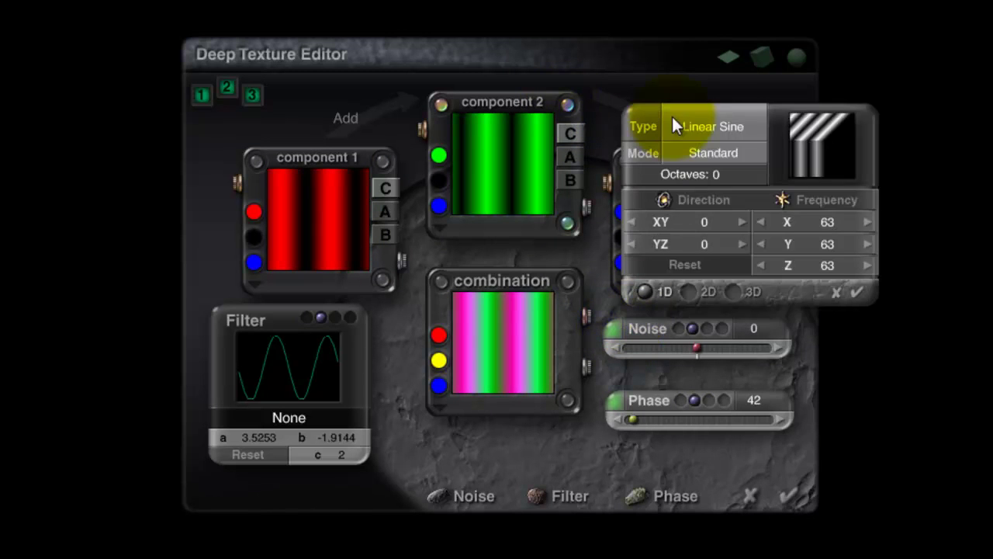
click(690, 130)
click(737, 2)
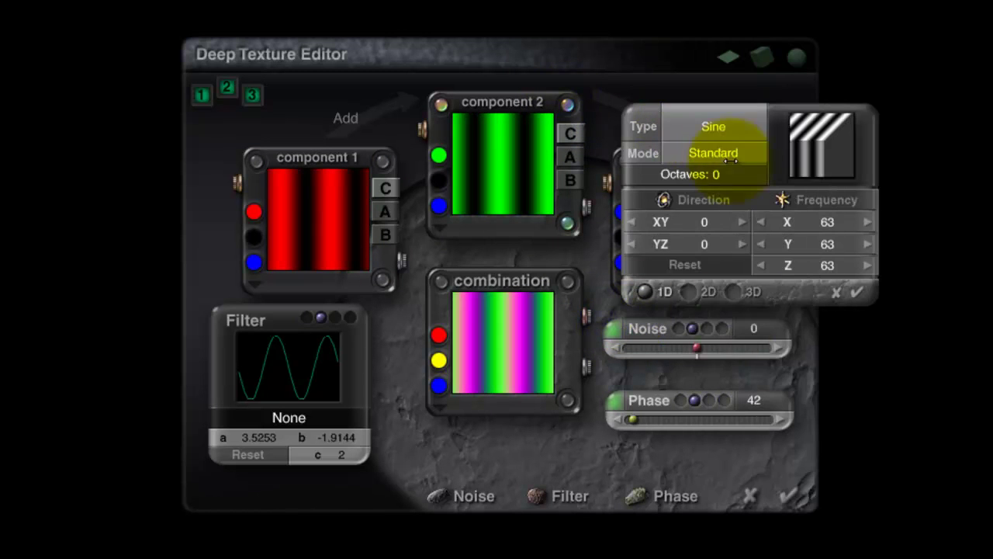
click(857, 292)
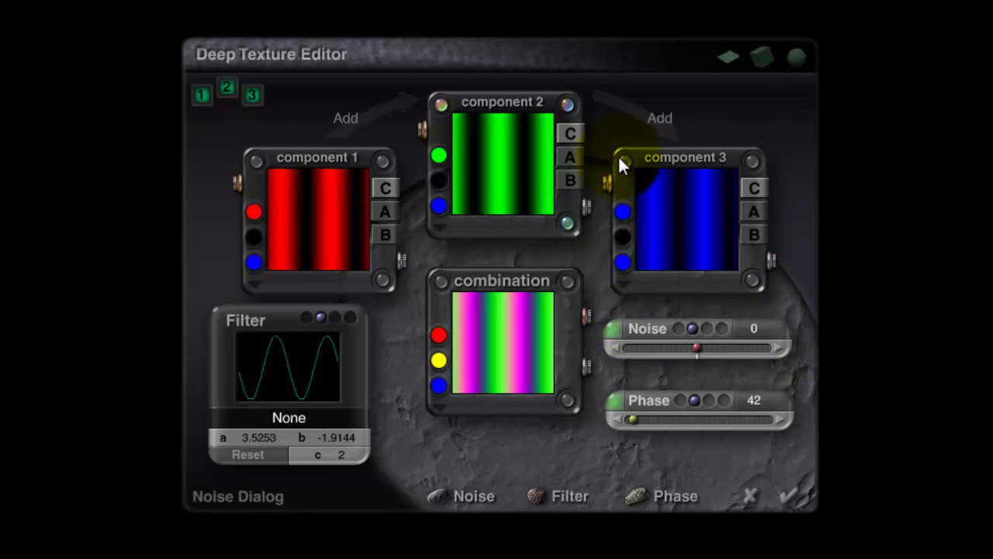
Change component 3's noise type to Sine.
click(620, 318)
click(699, 134)
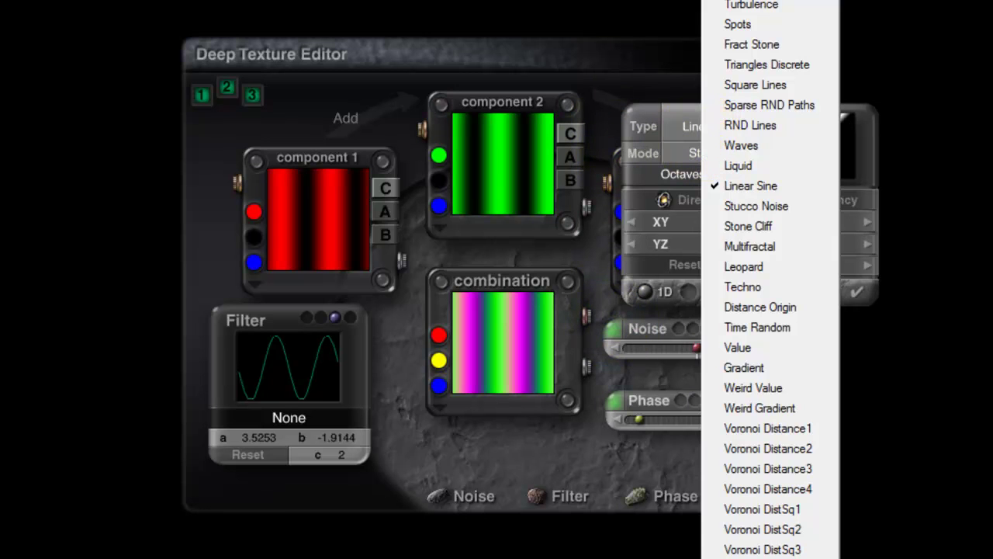
click(745, 4)
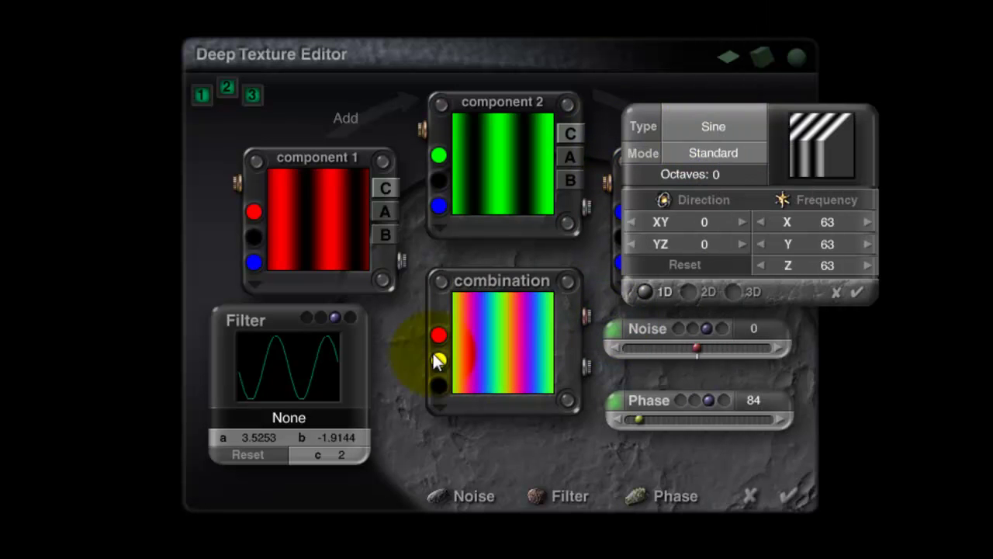
click(854, 298)
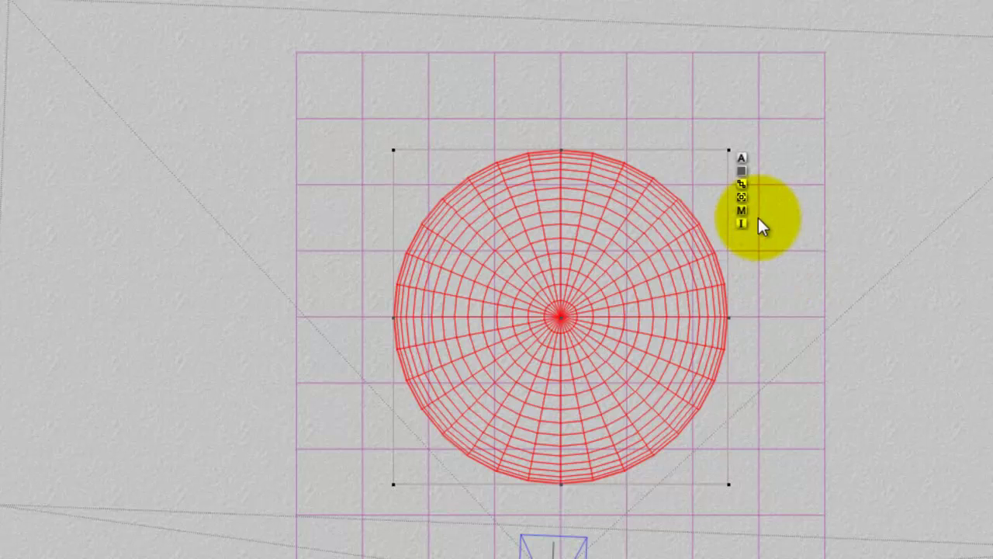
Open the flattened sphere's material, scale its gradient texture to 10%, and accept the material.
click(743, 216)
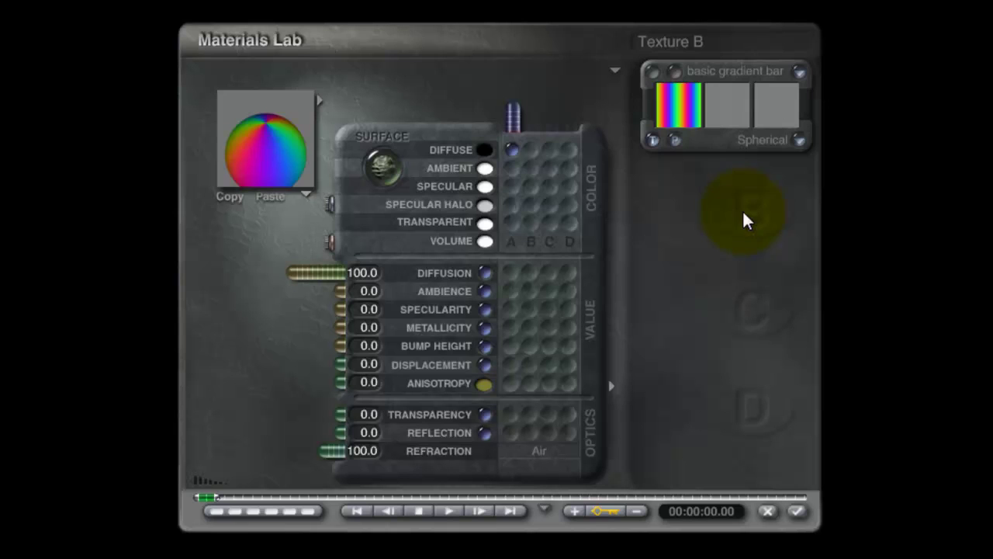
click(652, 71)
click(751, 117)
text(10)
click(796, 268)
drag(268, 159, 290, 189)
click(796, 511)
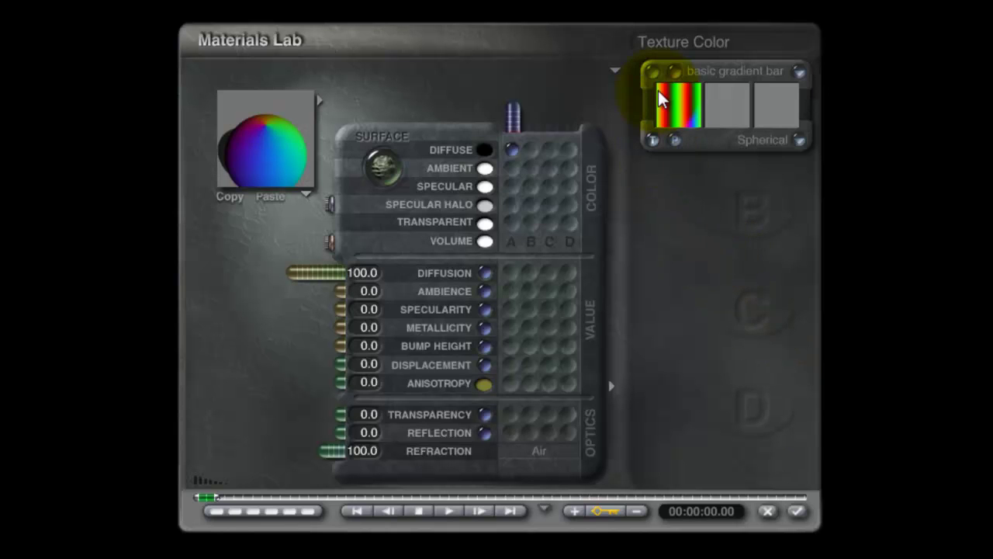
Set the gradient texture's scale to 20% on X, Y and Z.
click(656, 68)
click(756, 115)
text(20)
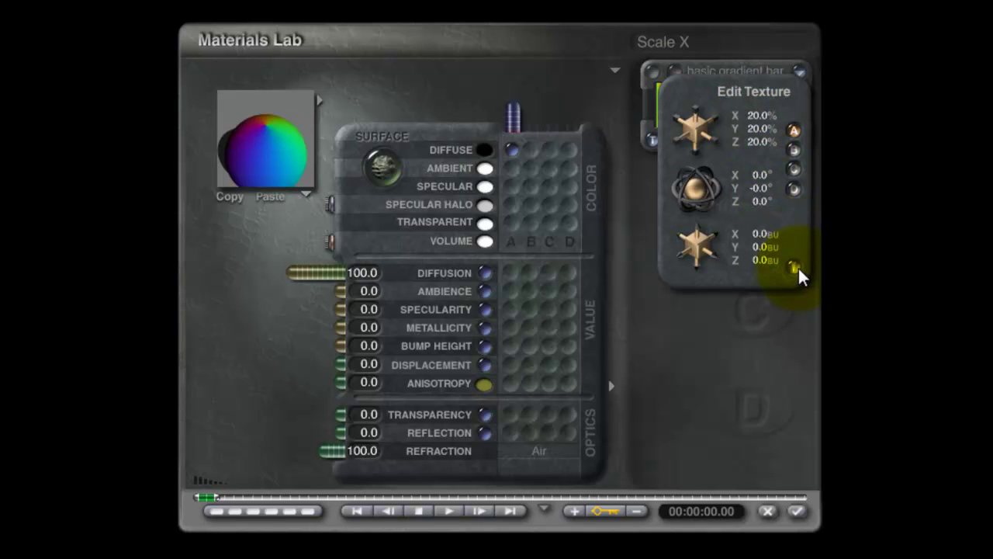
click(653, 72)
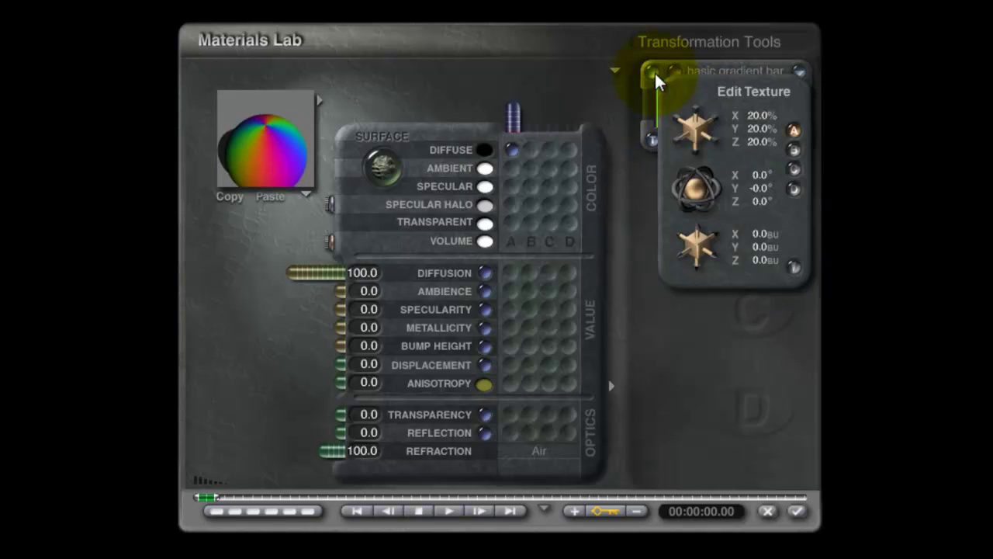
click(795, 268)
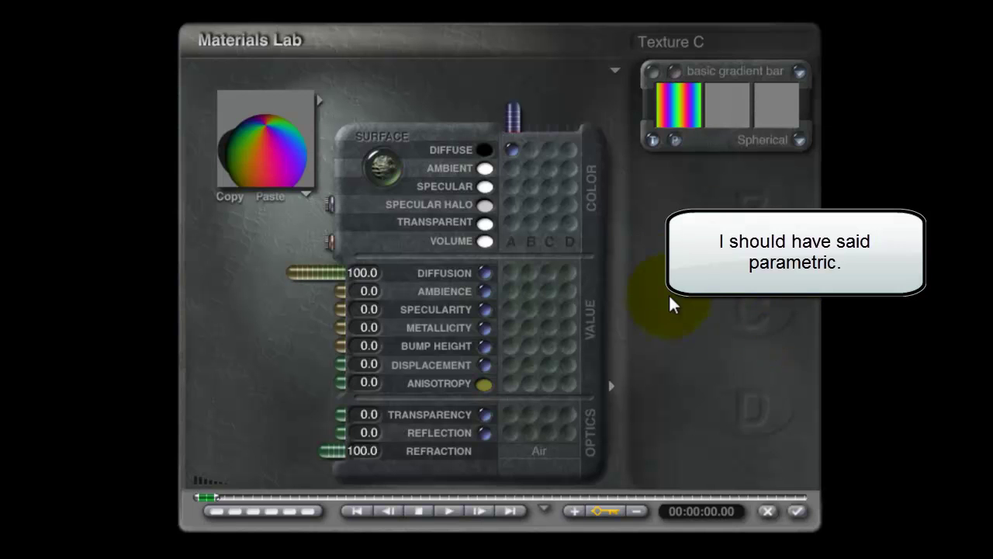
drag(269, 172, 272, 154)
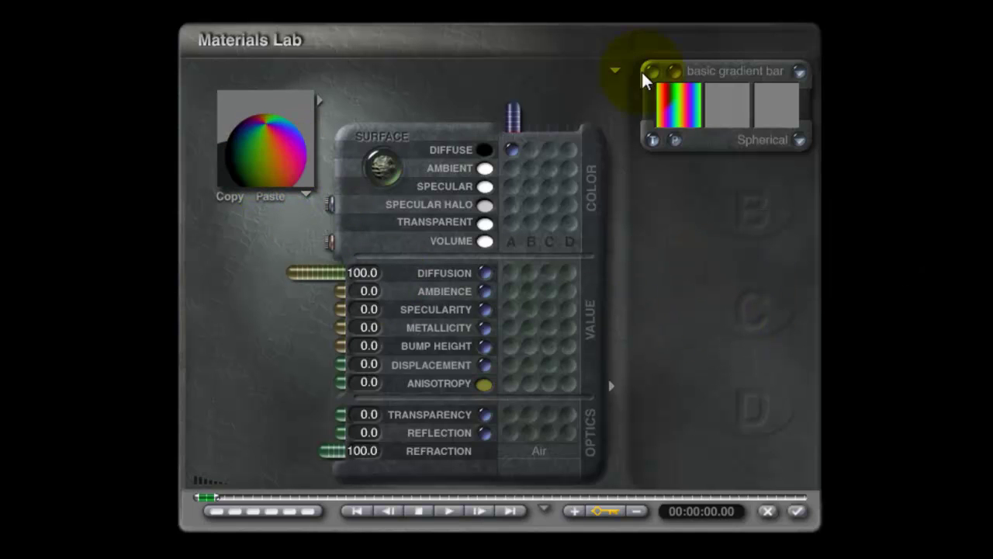
click(672, 91)
drag(284, 160, 284, 148)
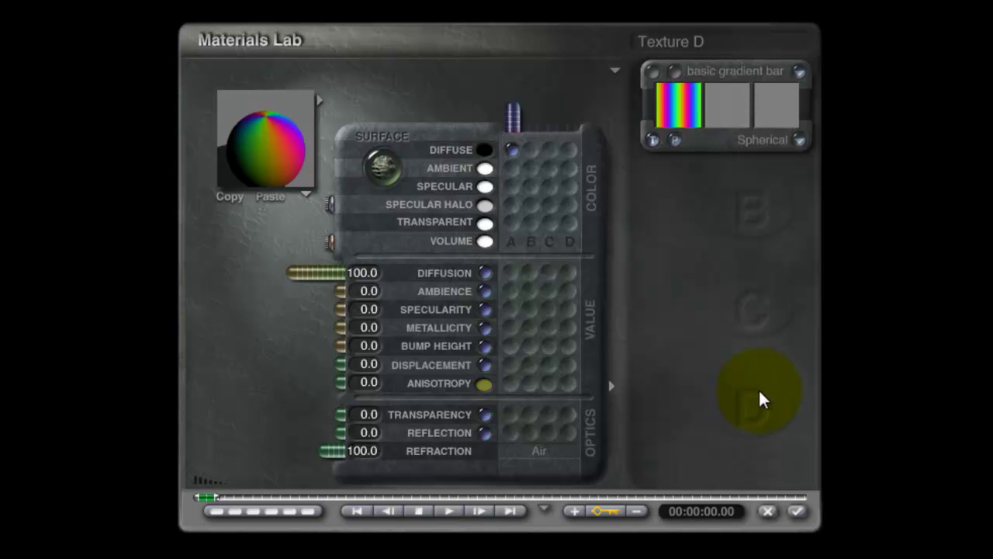
click(716, 289)
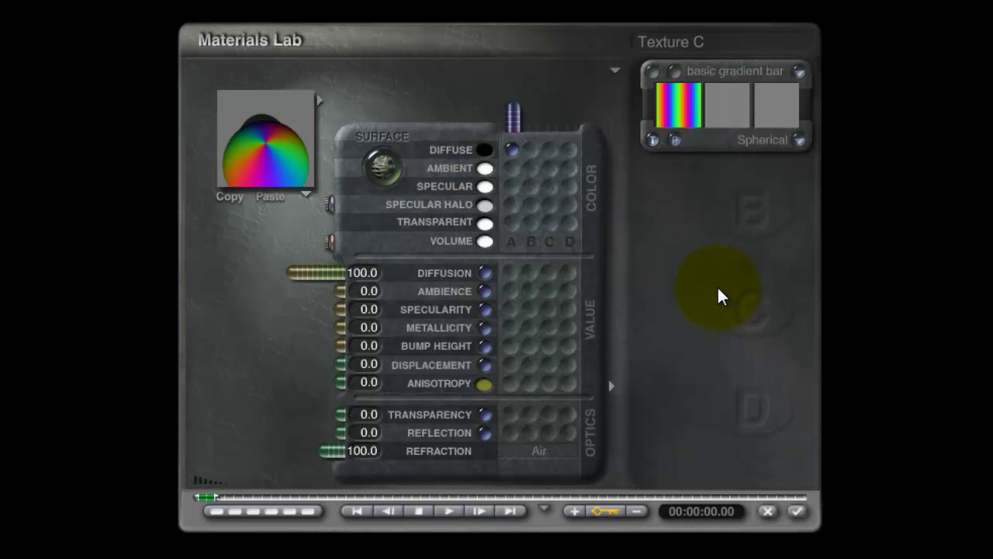
Create a category named "One catagory for one thing" in the installed texture library.
click(725, 72)
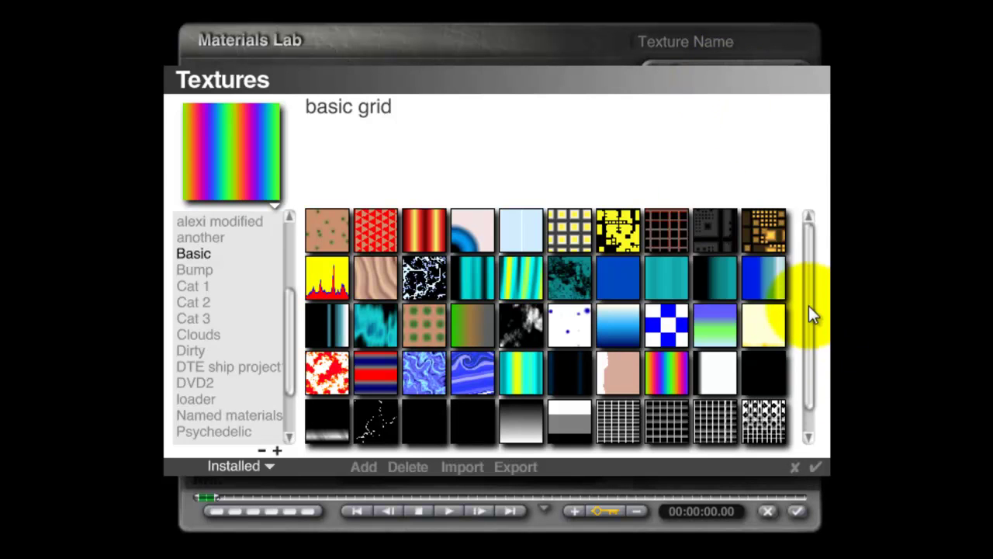
drag(808, 307, 805, 434)
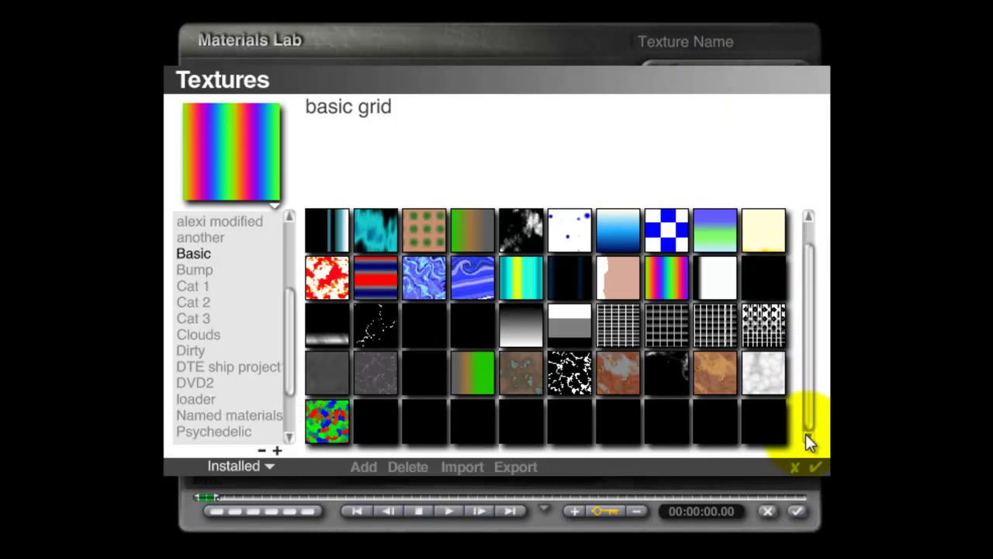
click(277, 451)
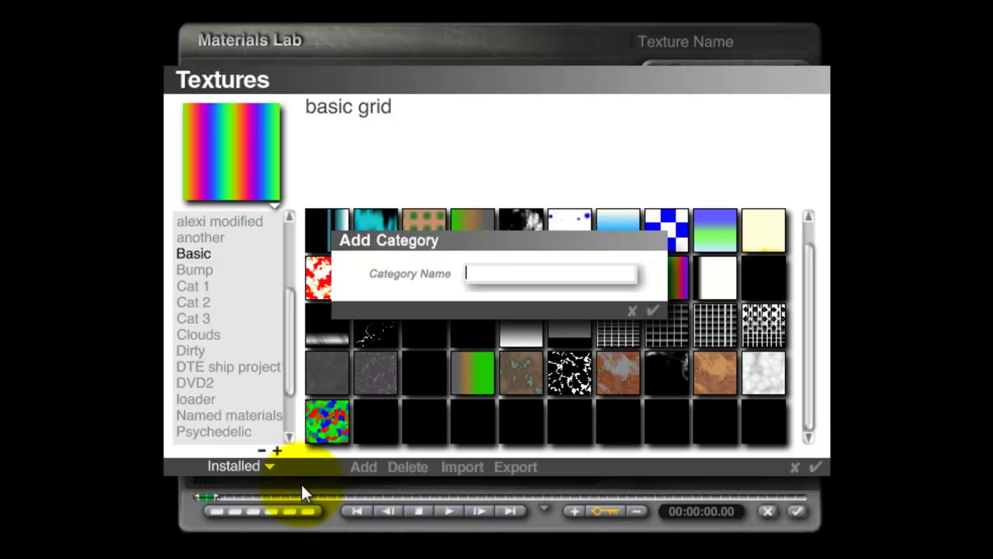
text(One catag)
key(BackSpace)
key(BackSpace)
key(BackSpace)
text(ory for one thing)
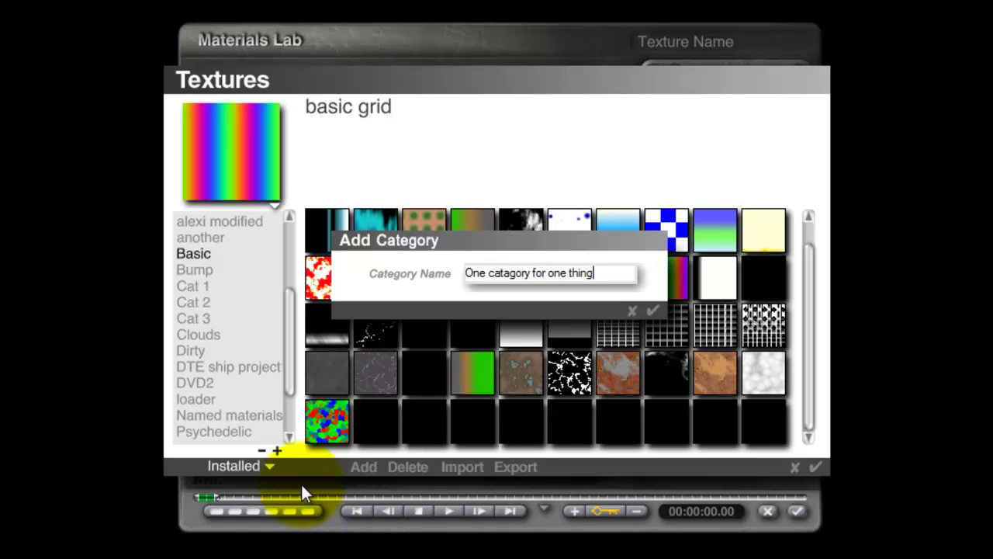
key(Return)
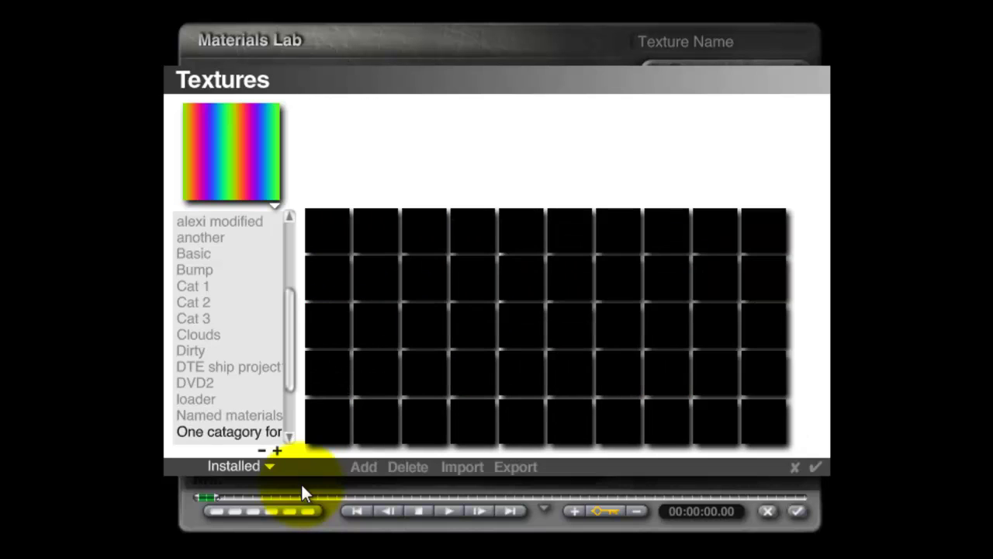
Save the gradient in the new category as a preset named "Rainbow texture" and leave the texture library.
click(359, 465)
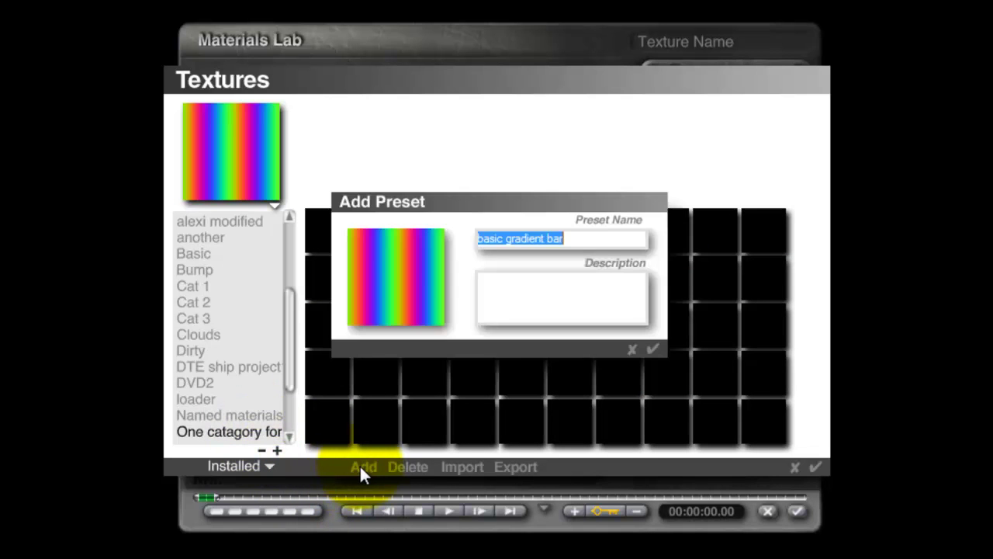
text(Rai)
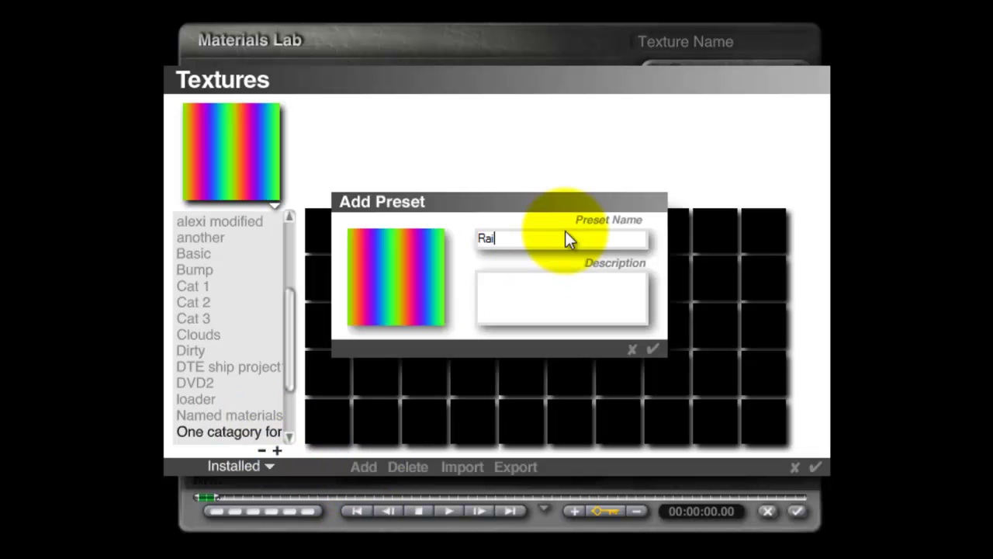
text(nbow texture)
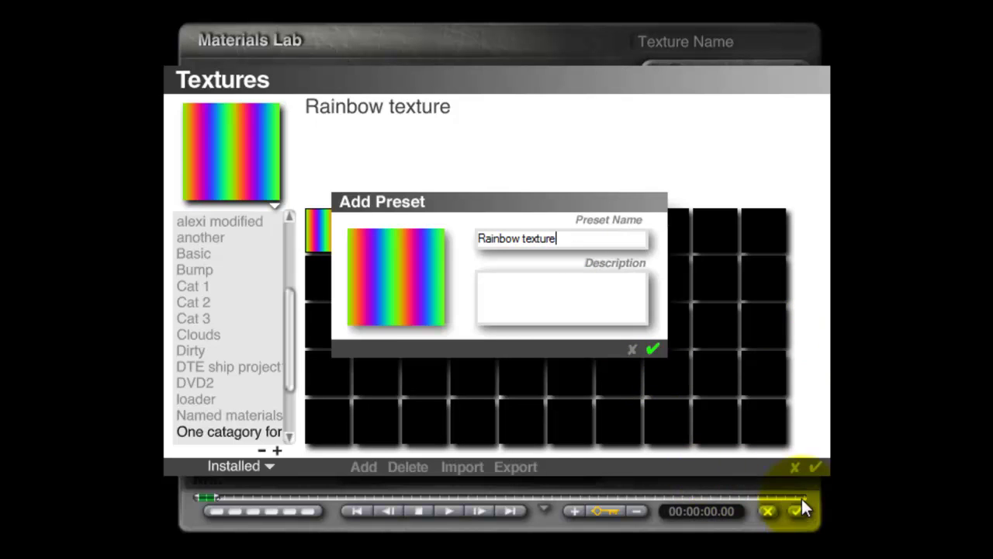
click(811, 467)
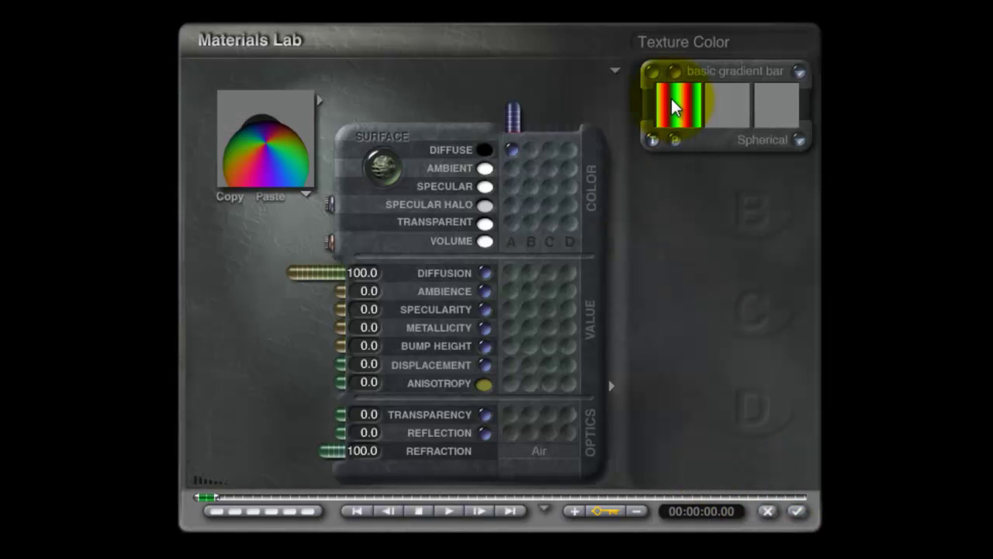
Try the saved Rainbow texture in channel B of the diffuse colour and check its transformation settings.
key(ctrl+z)
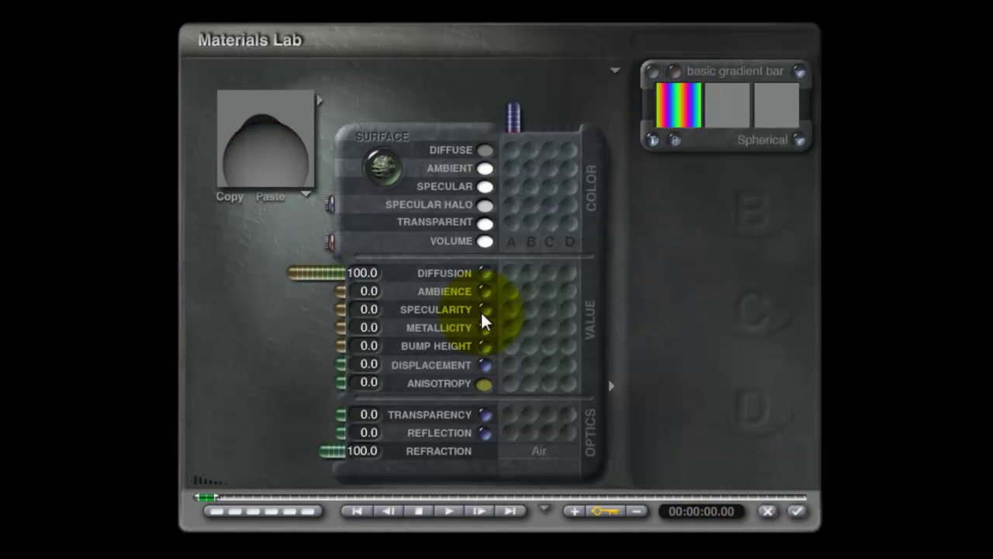
click(530, 149)
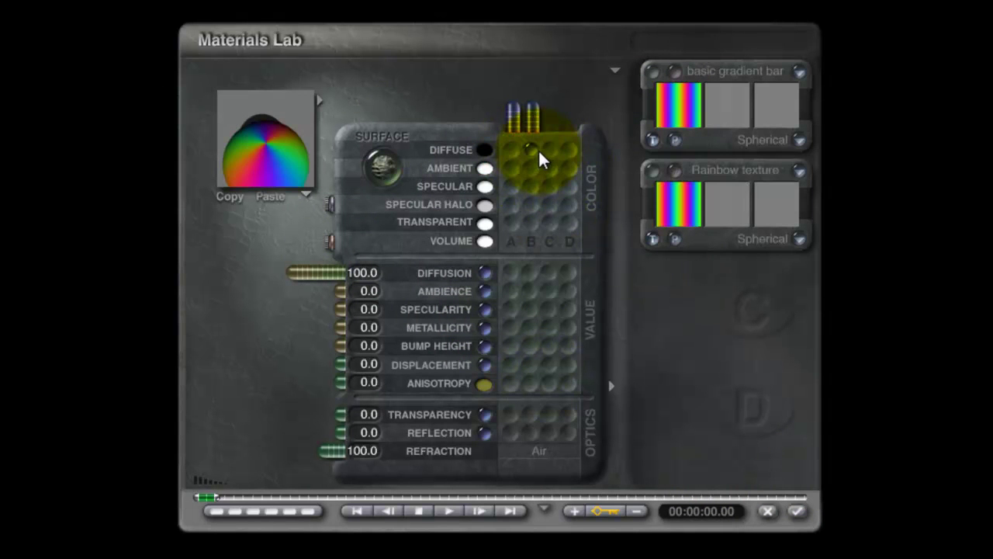
click(654, 173)
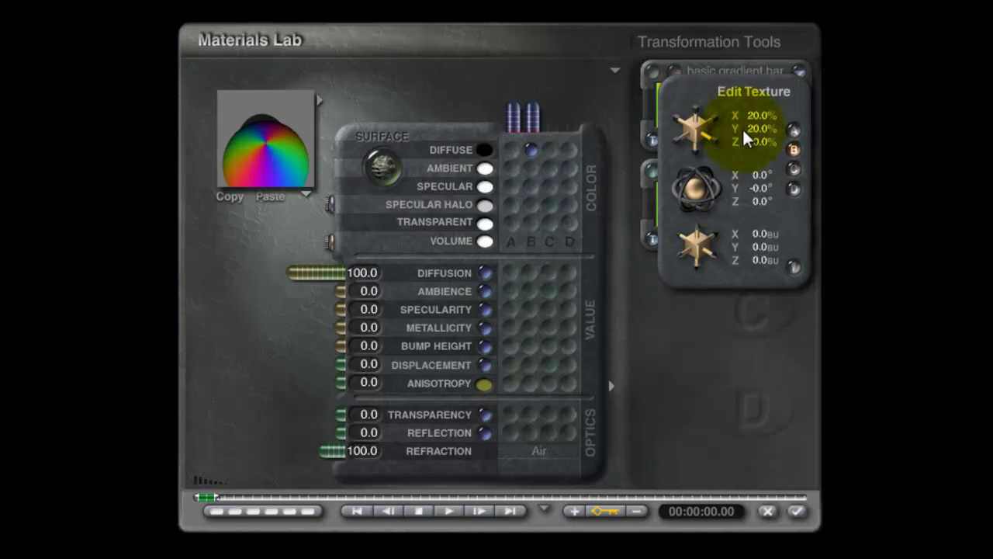
click(792, 267)
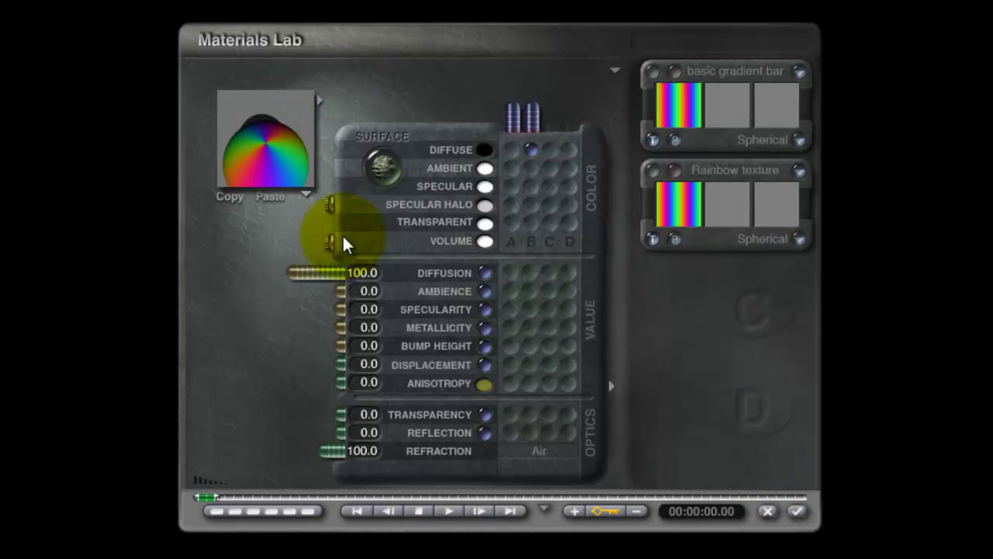
key(ctrl+z)
Load the Mountains of Madness material from the Terrains category of the Pro Materials library.
click(318, 100)
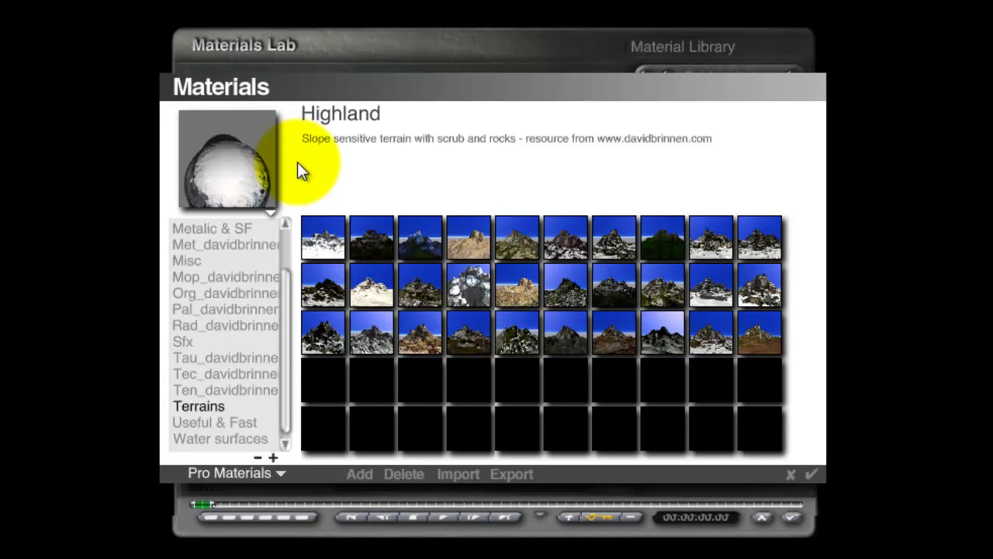
click(325, 233)
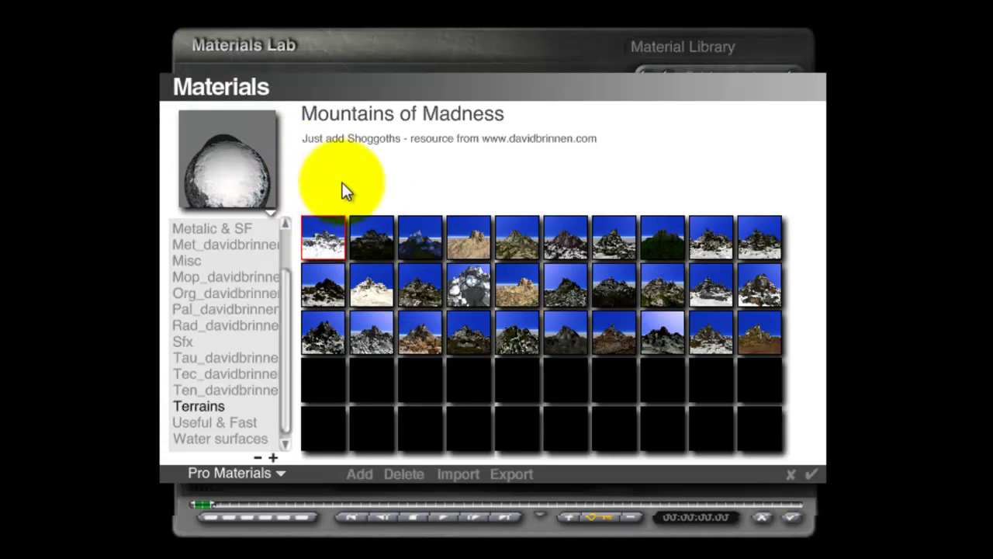
click(813, 473)
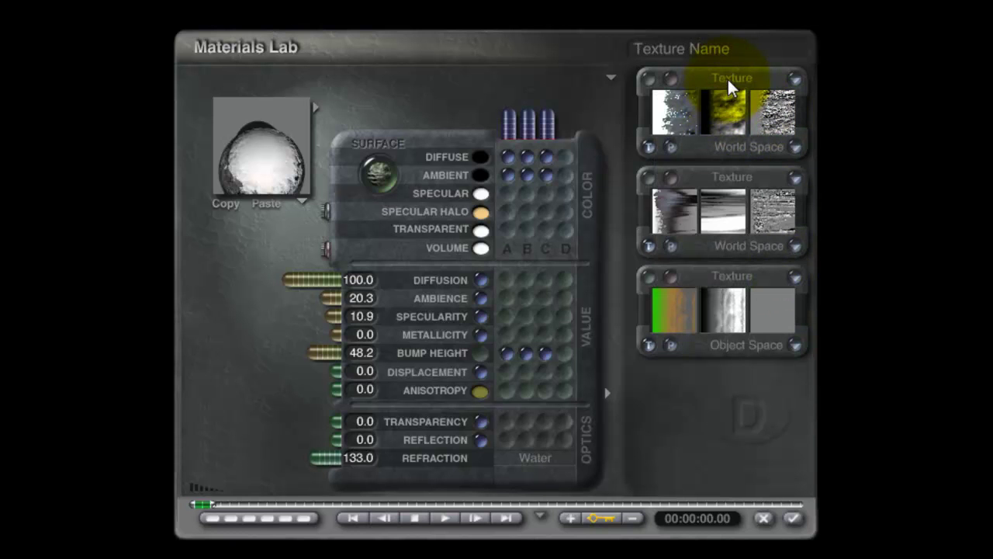
Load the Rainbow texture preset from the "One catagory for one thing" category into channel A and check its transformation settings.
click(724, 75)
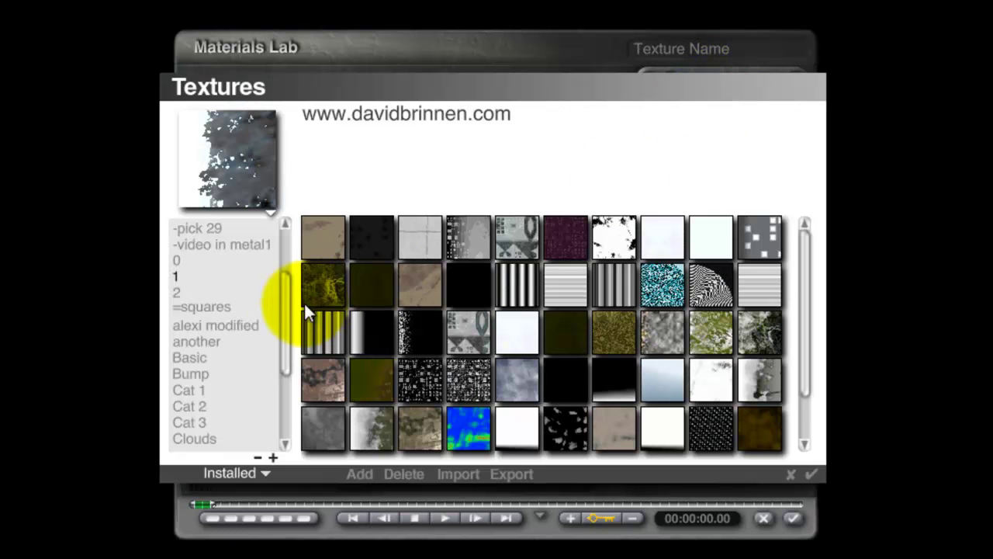
scroll(270, 392, down, 1)
scroll(268, 411, down, 4)
click(222, 277)
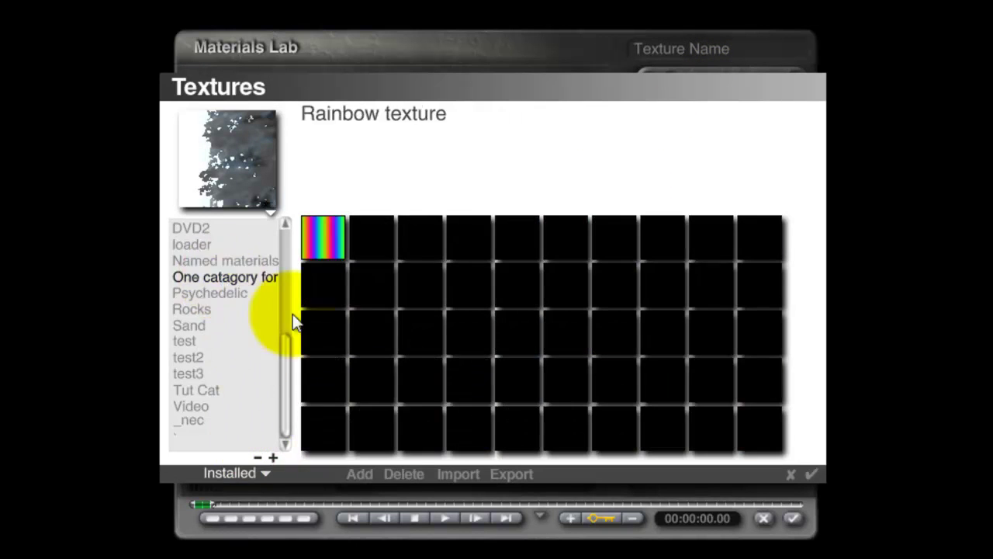
click(326, 239)
click(811, 473)
click(670, 78)
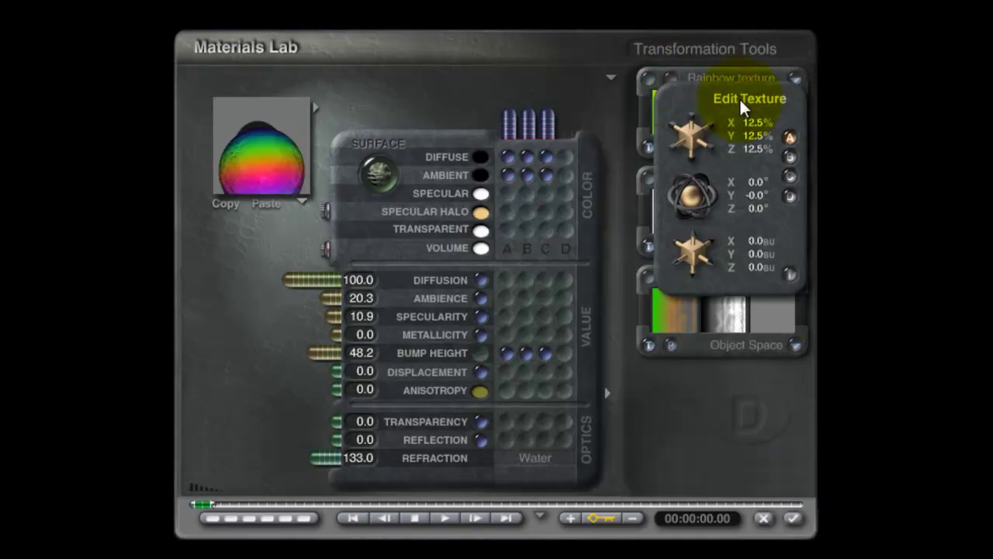
click(791, 274)
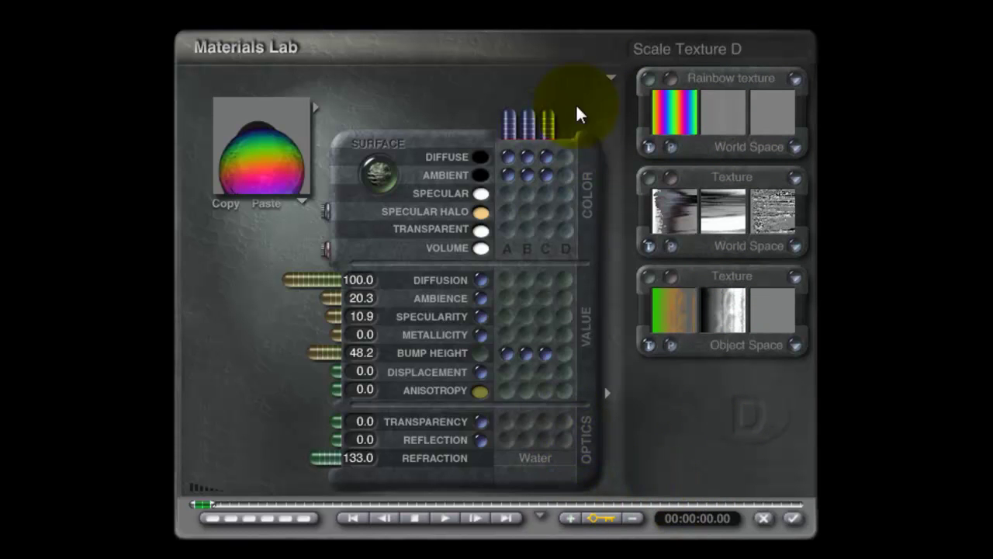
Try driving the anisotropy with the Rainbow texture in channel D and check that channel's transformation settings.
click(565, 389)
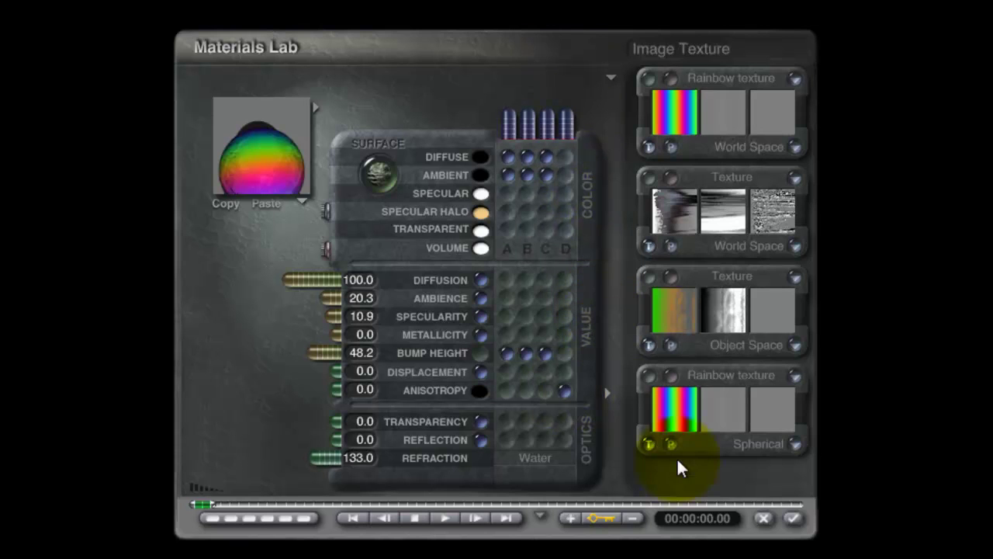
click(648, 375)
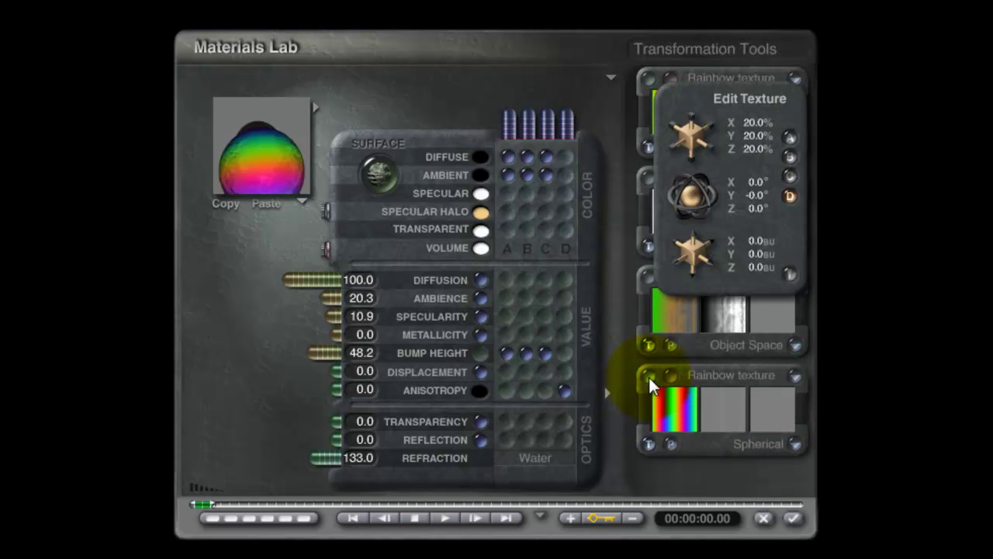
click(790, 273)
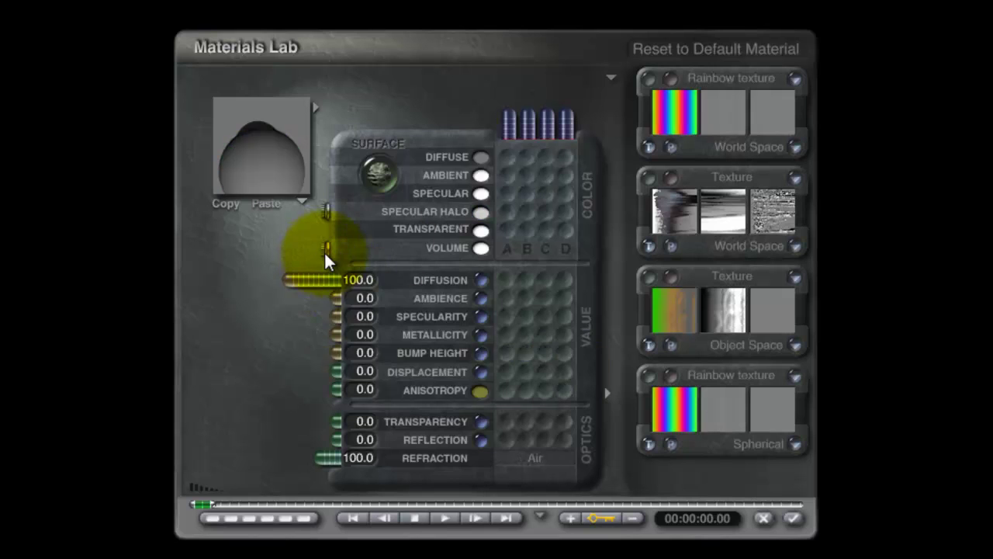
Try the channel A Rainbow texture on the diffuse colour, reset to the default material, and accept it to leave the Materials Lab.
click(506, 161)
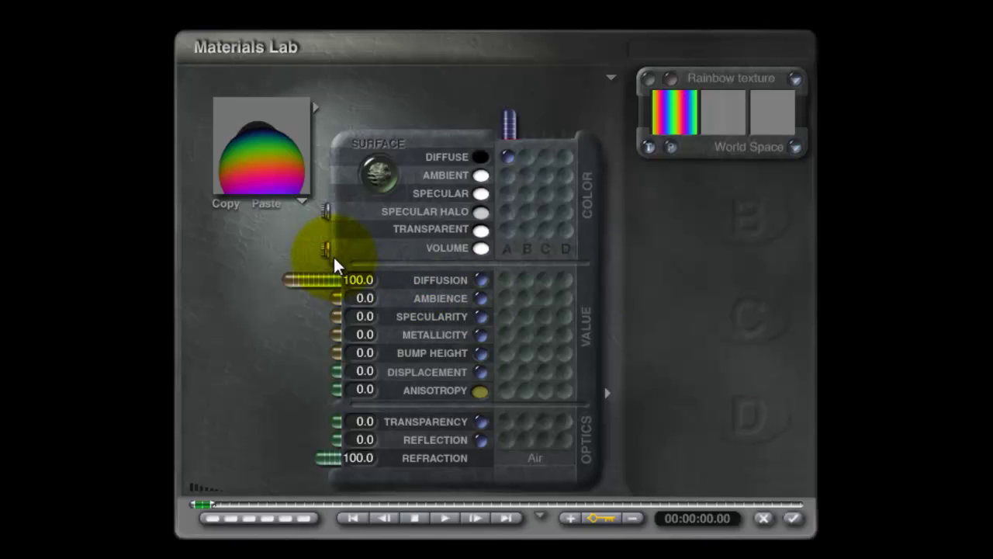
click(327, 250)
click(792, 518)
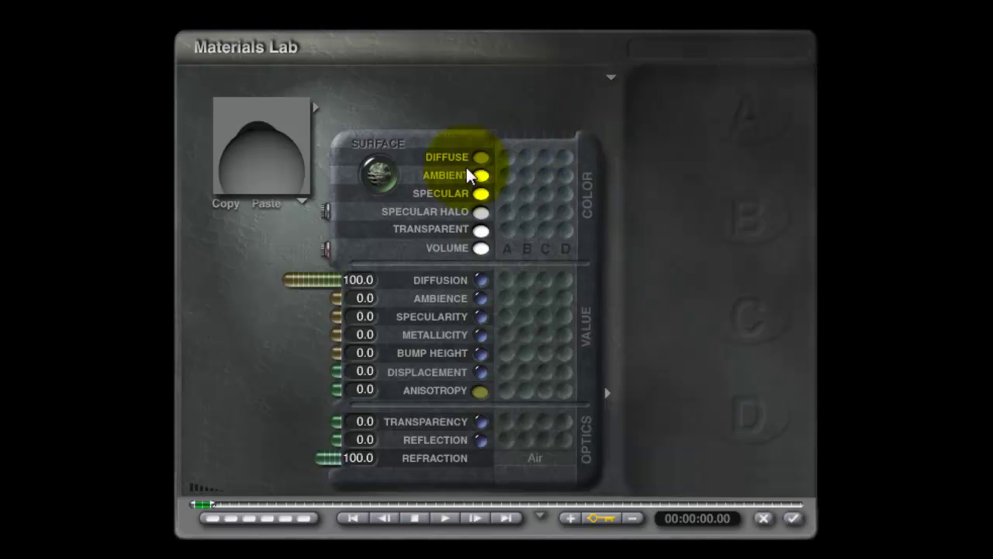
Drive the diffuse colour with the Rainbow texture in channel A and check its transformation settings.
click(508, 159)
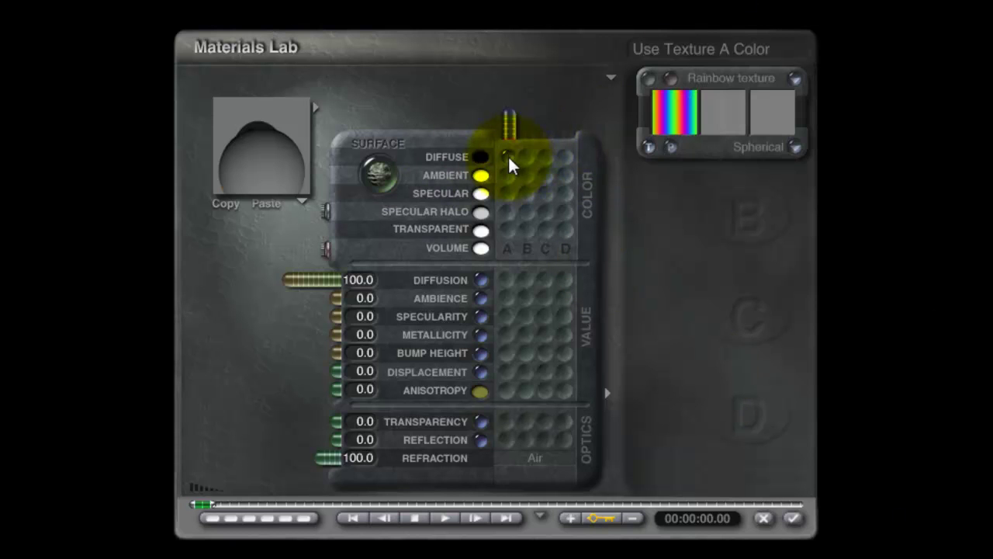
click(649, 82)
click(794, 279)
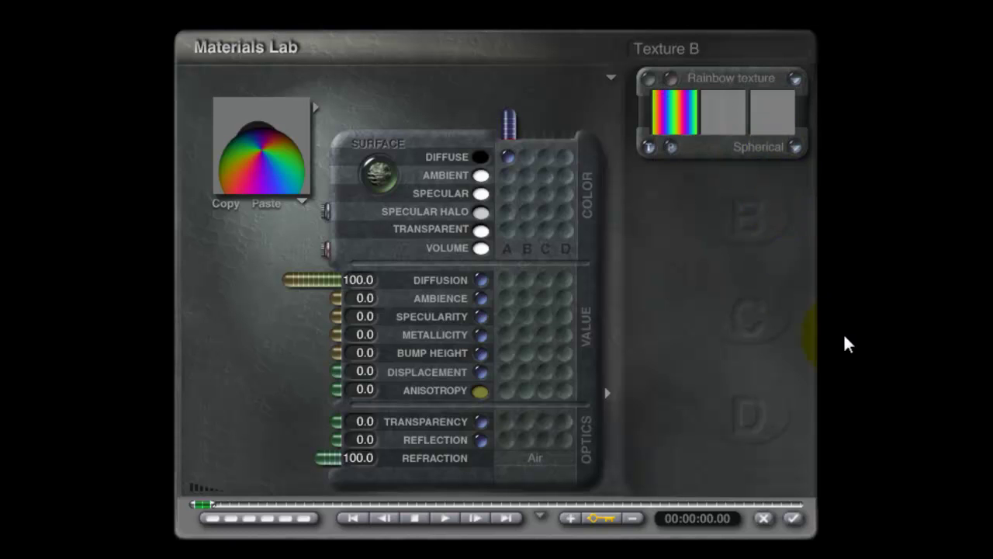